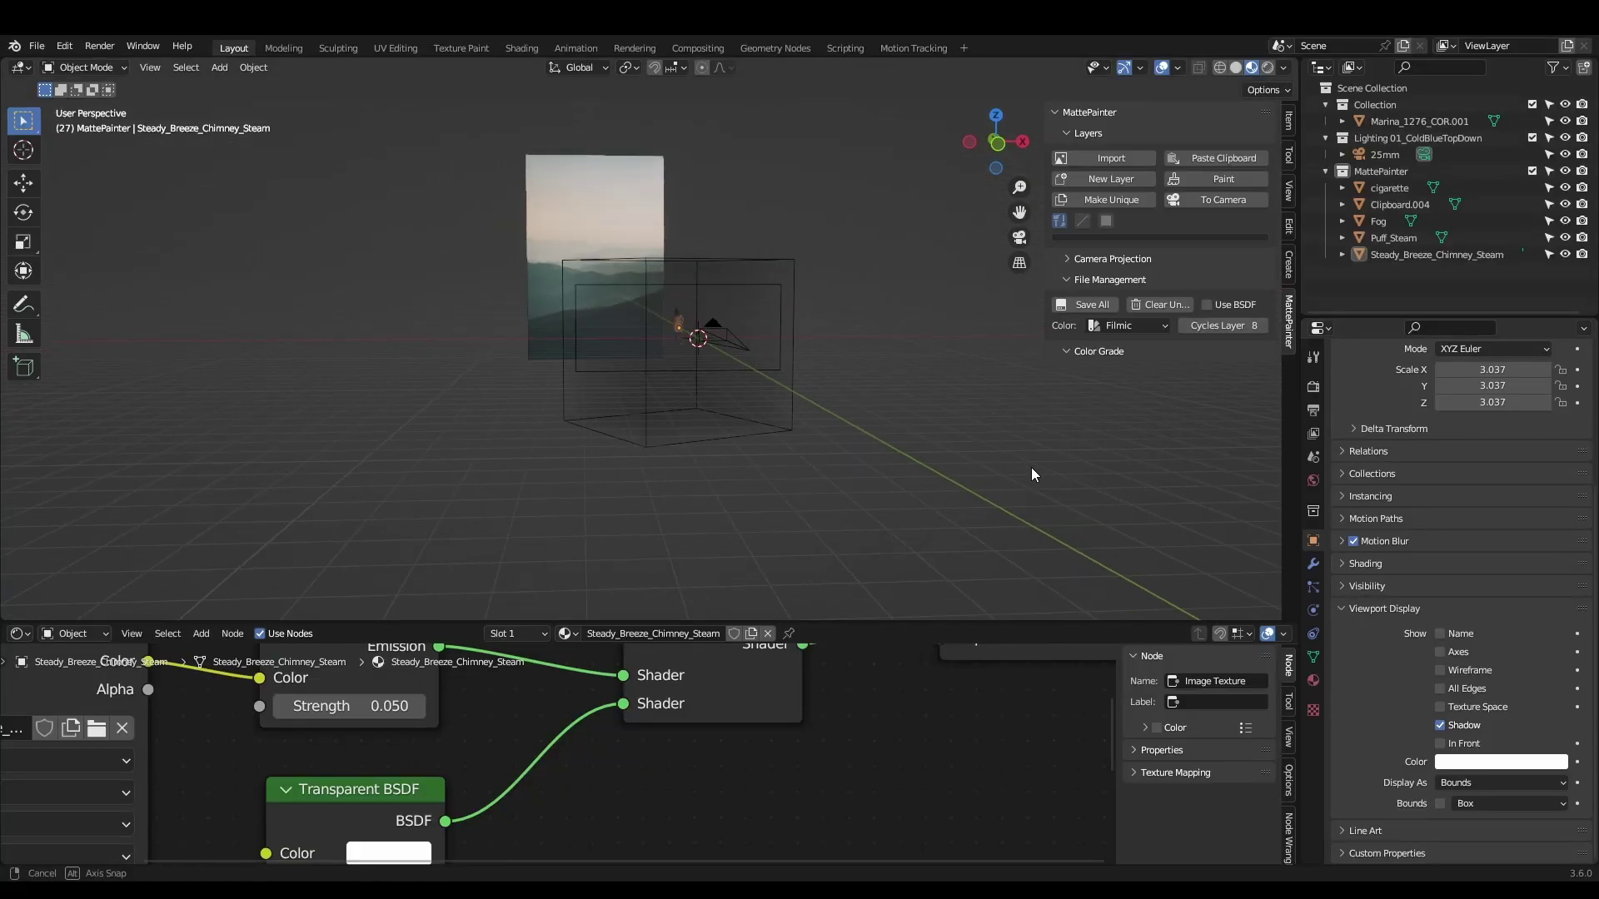
key("KP_0")
middle_click_drag(721, 397, 761, 432)
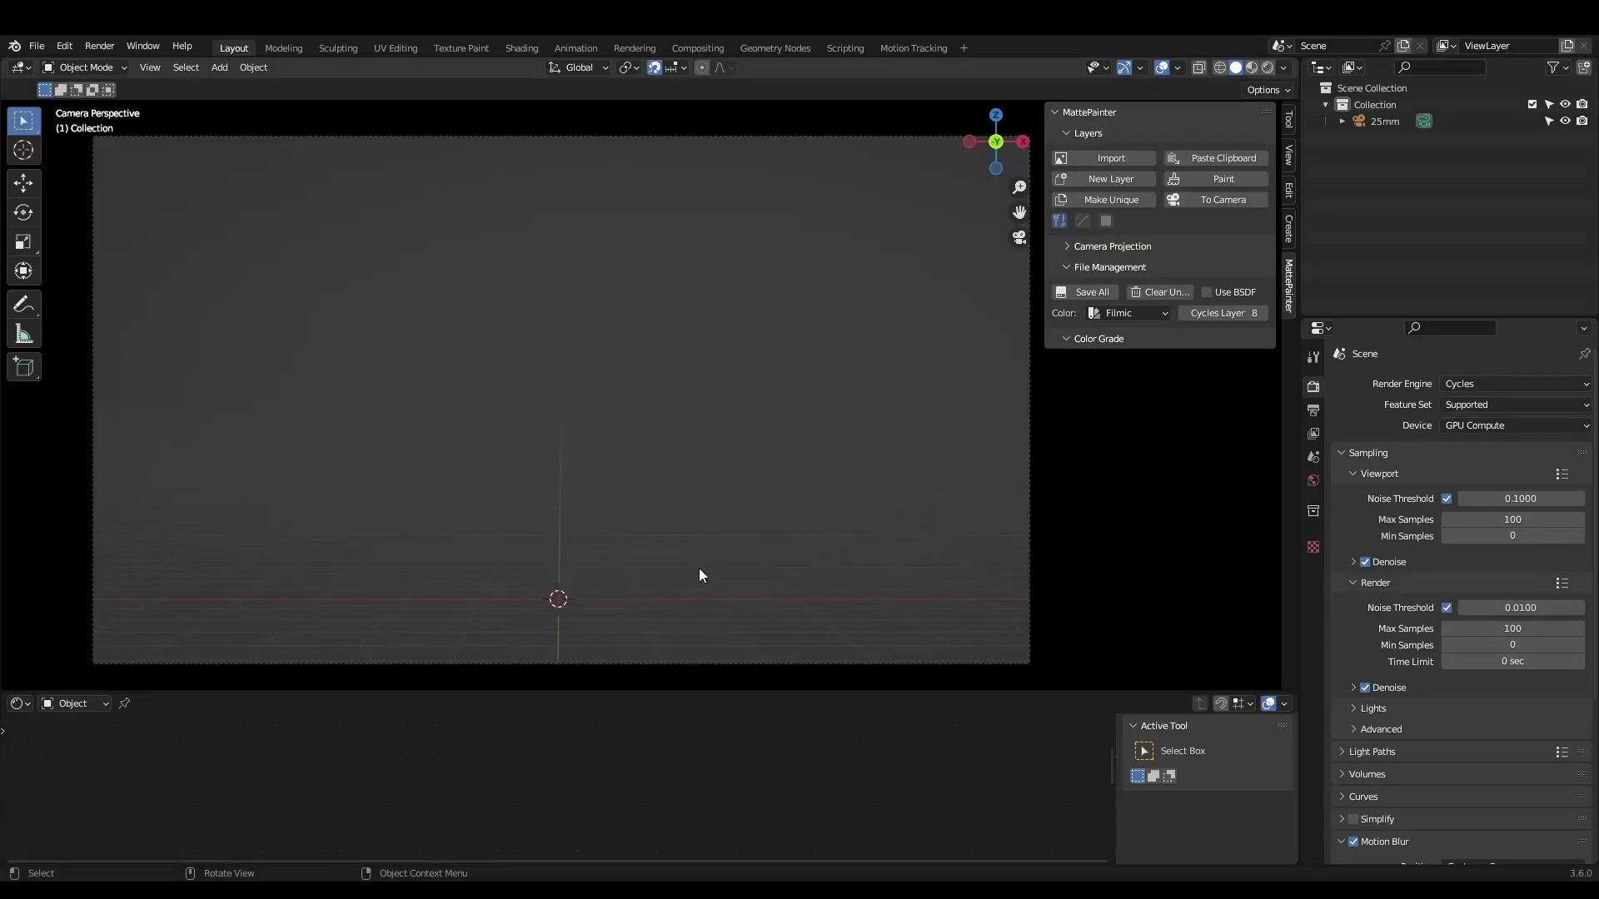
Create a material named "bounce" for the flat plane.
left_click(668, 702)
type("bounce")
key("Return")
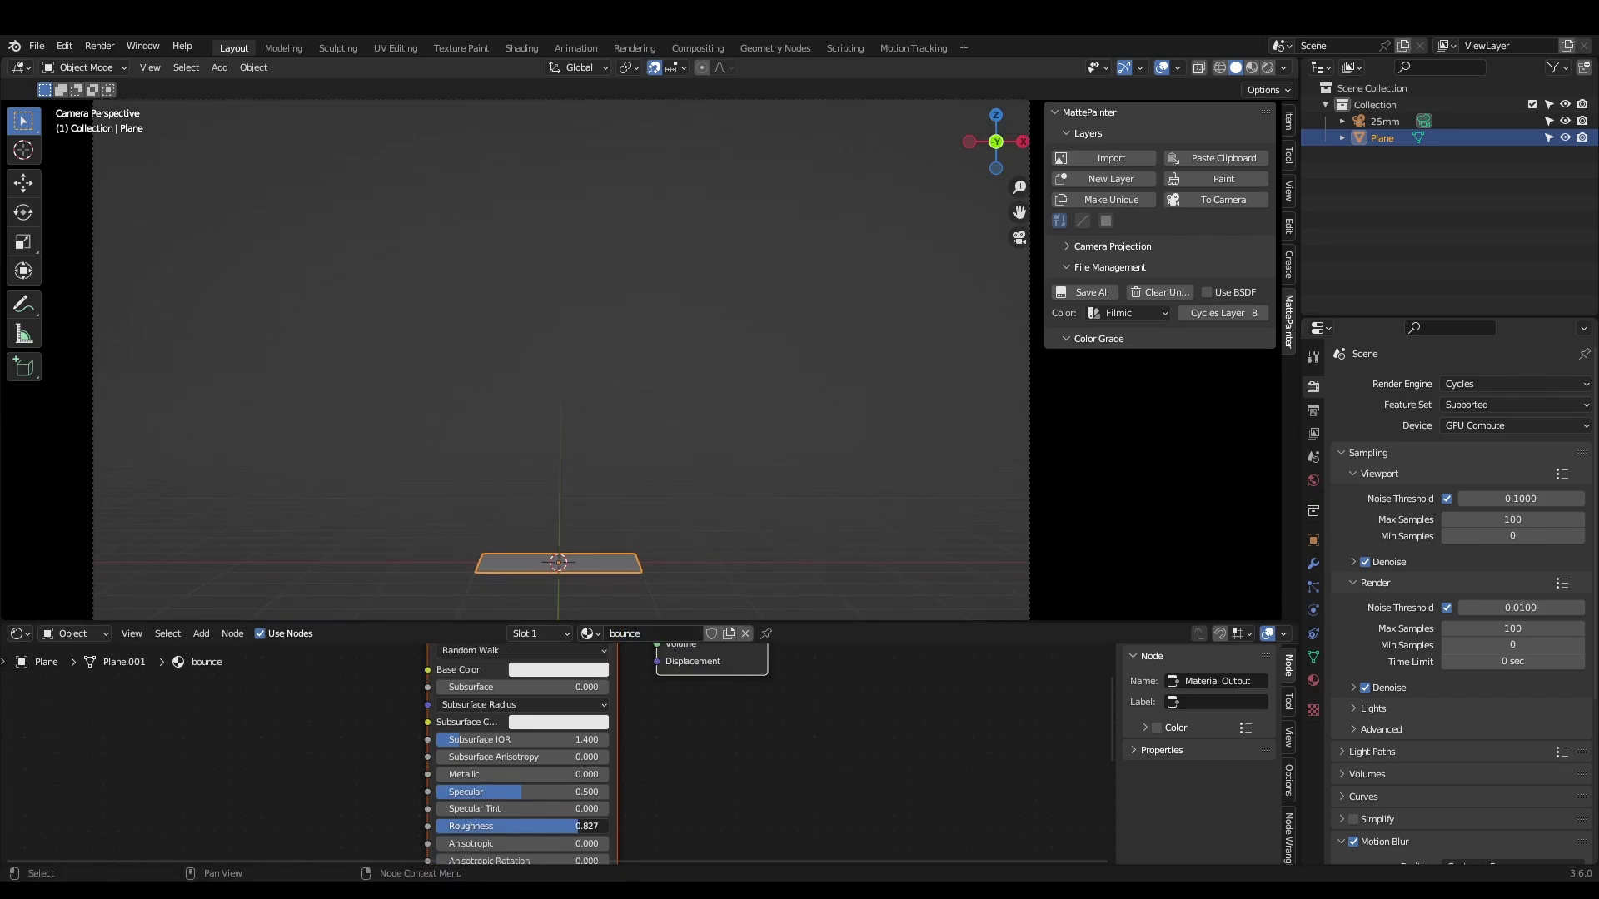
Open the plane's object properties and change one of its visibility or display options.
left_click_drag(832, 622, 833, 738)
left_click(1313, 541)
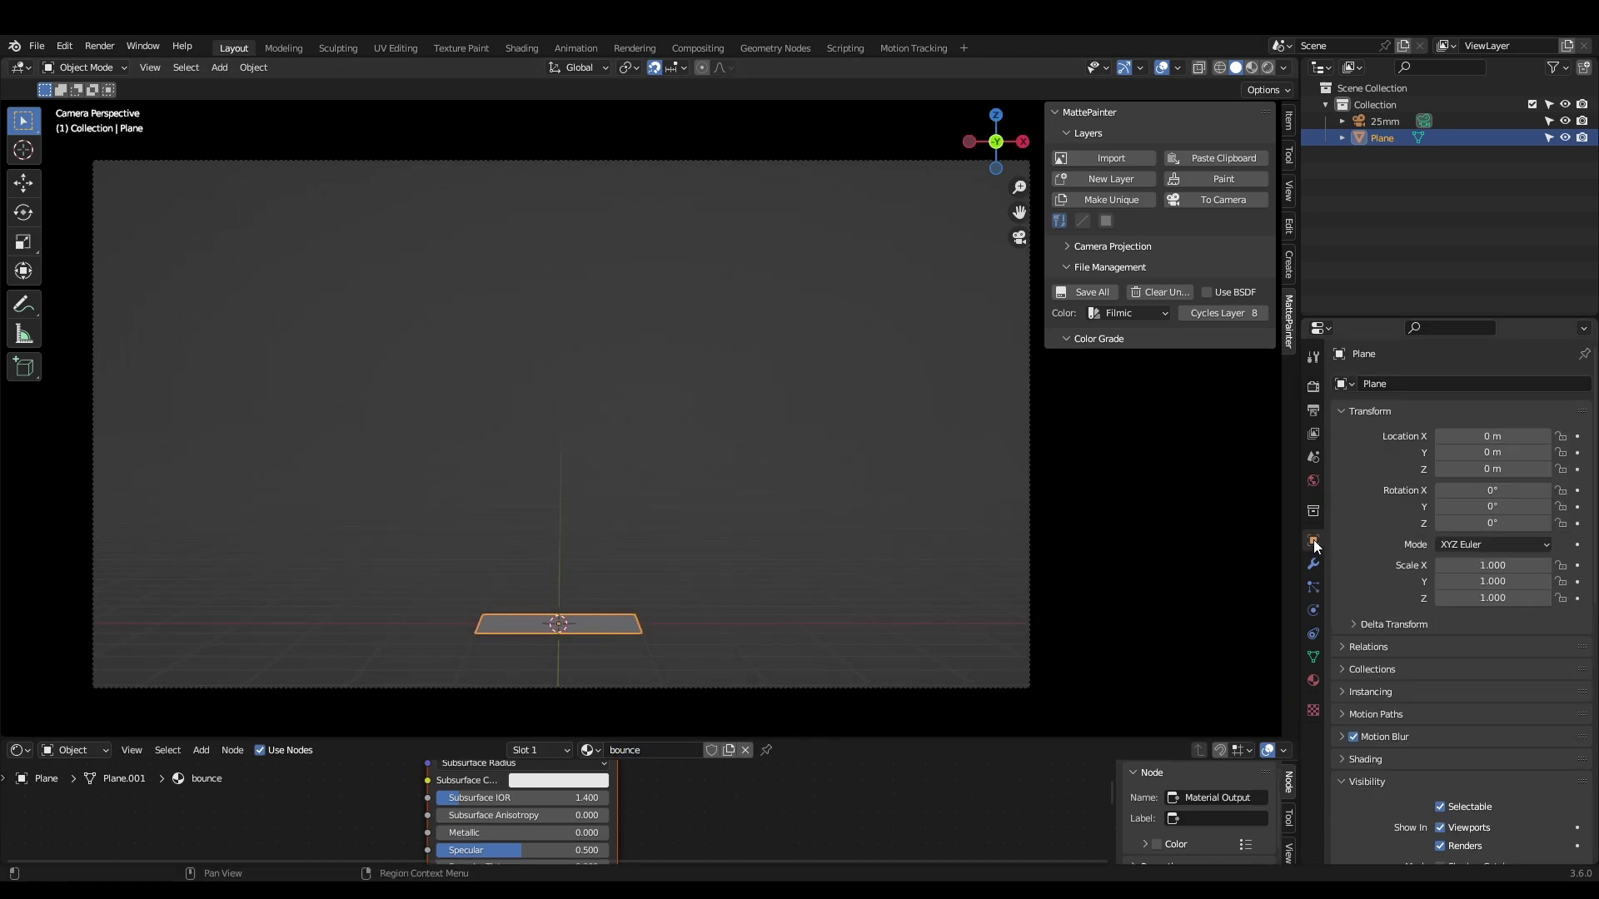
scroll(1354, 606, "down", 10)
scroll(1467, 781, "up", 4)
left_click(1446, 551)
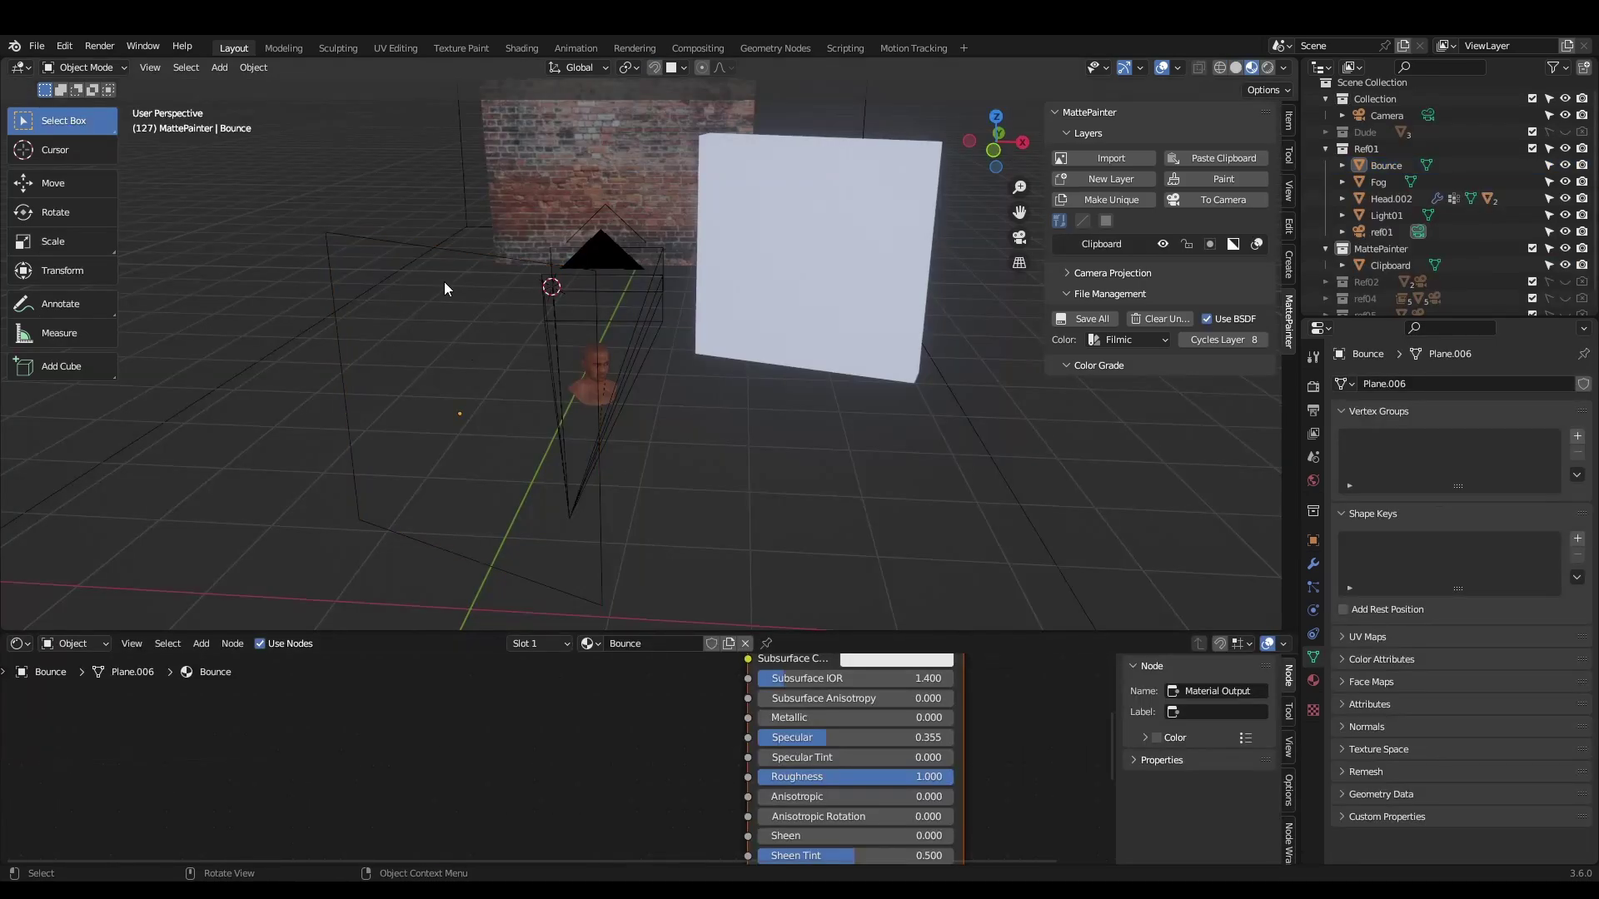
Rotate the Bounce plane slightly and reposition it beside the bust using the top view.
key("r")
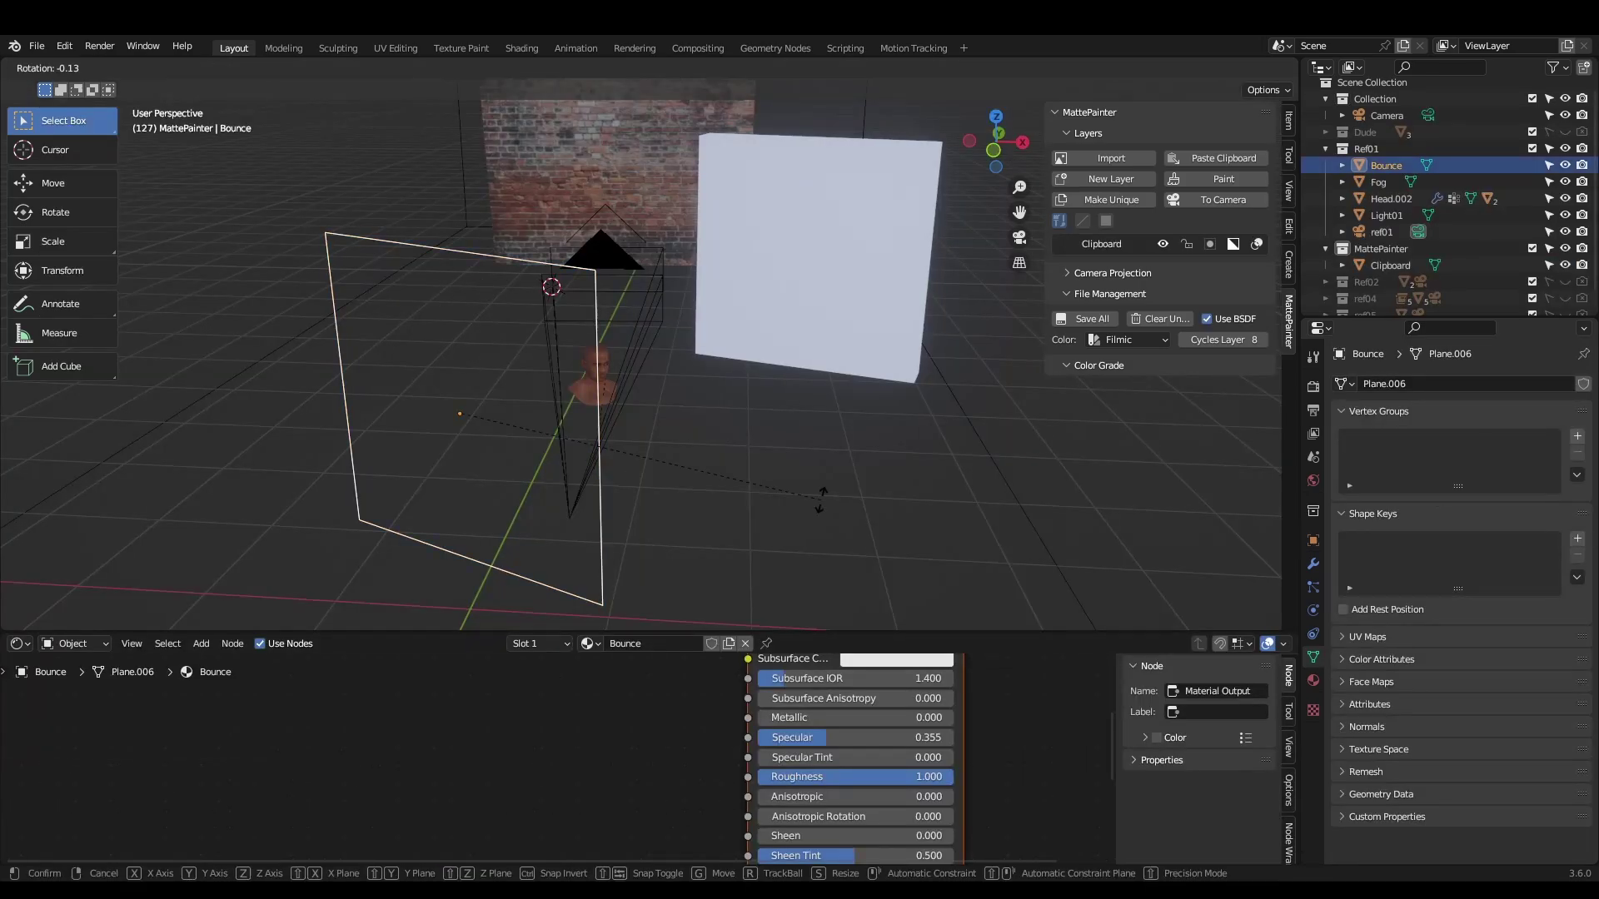
left_click(692, 488)
key("KP_7")
key("g")
left_click(664, 446)
middle_click_drag(664, 447, 804, 487)
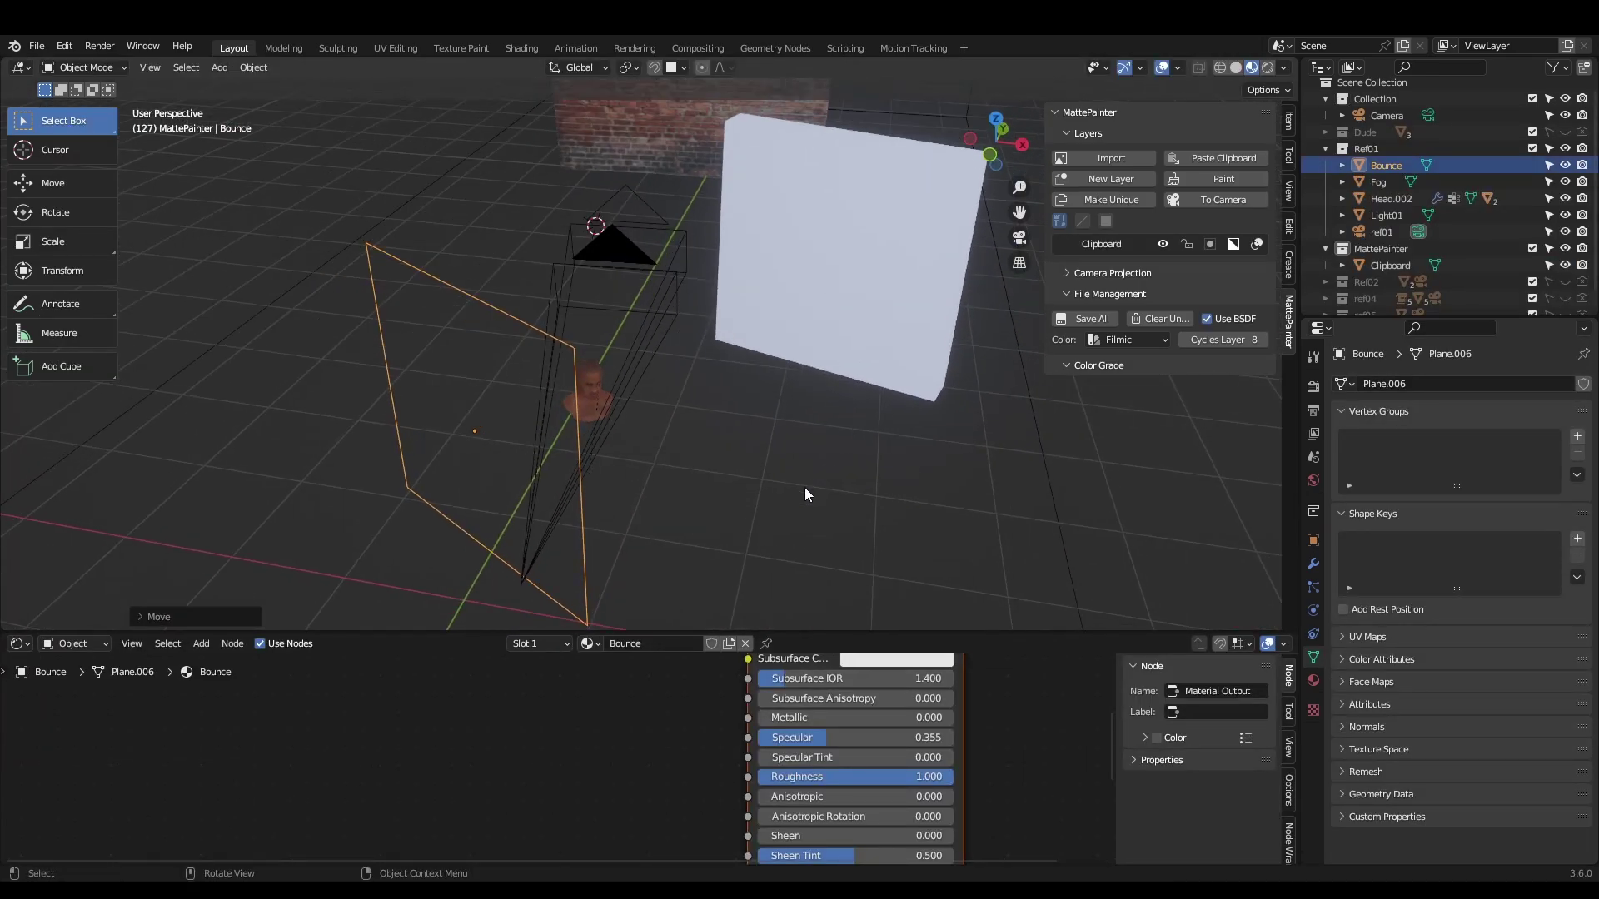
middle_click_drag(683, 417, 696, 433)
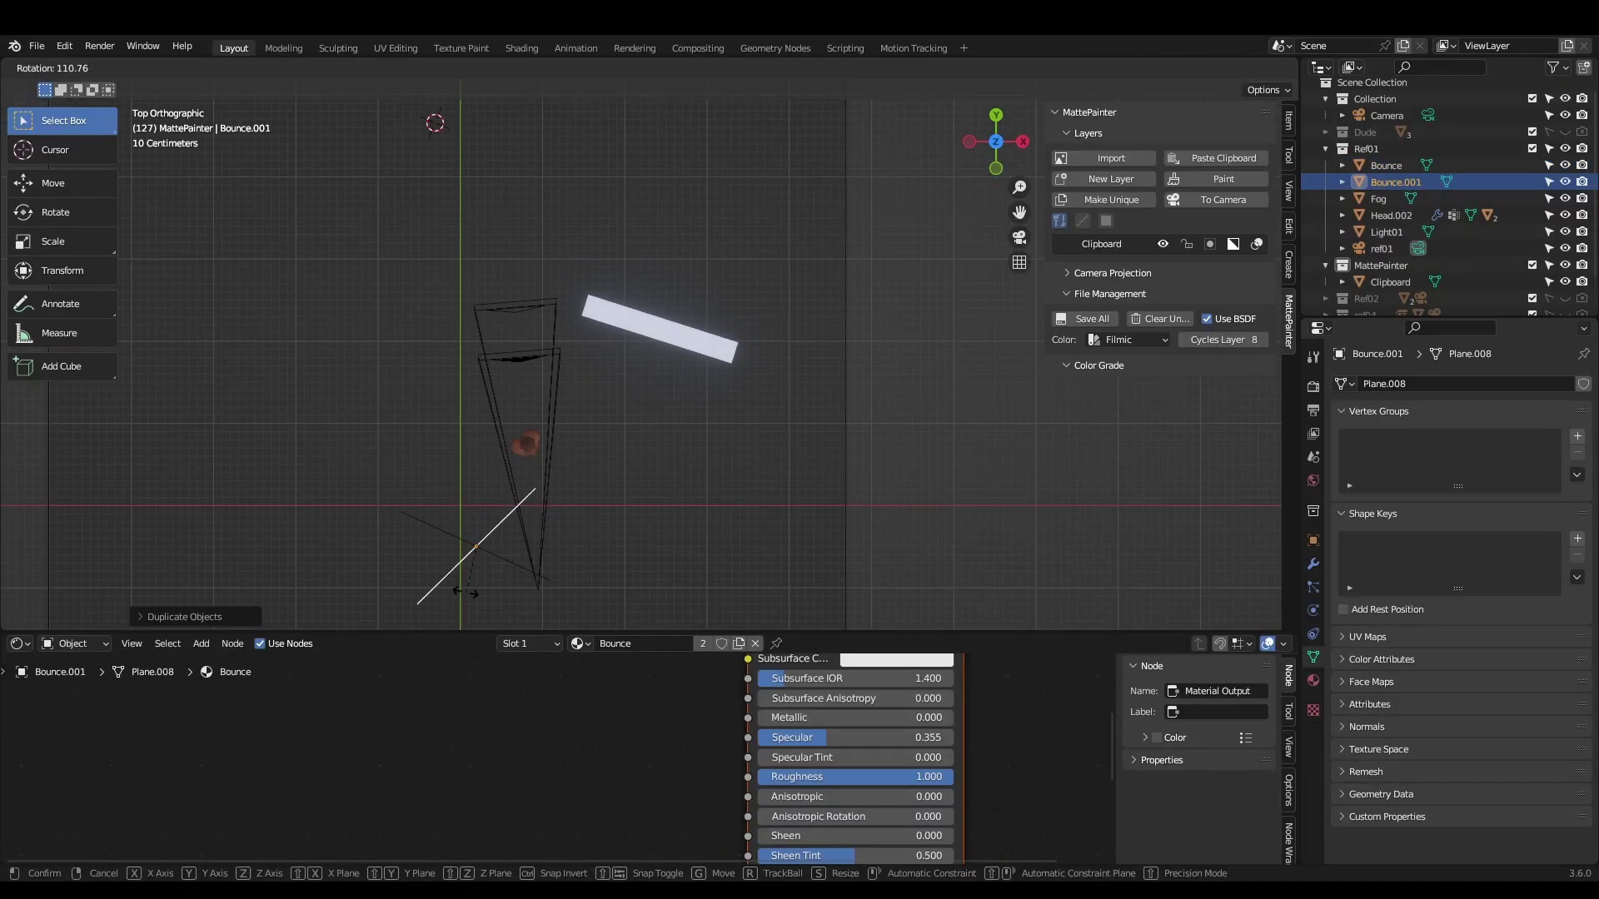
Move the rotated copy of the Bounce plane into place around the bust and clear the selection.
key("g")
left_click(667, 391)
middle_click_drag(666, 391, 607, 477)
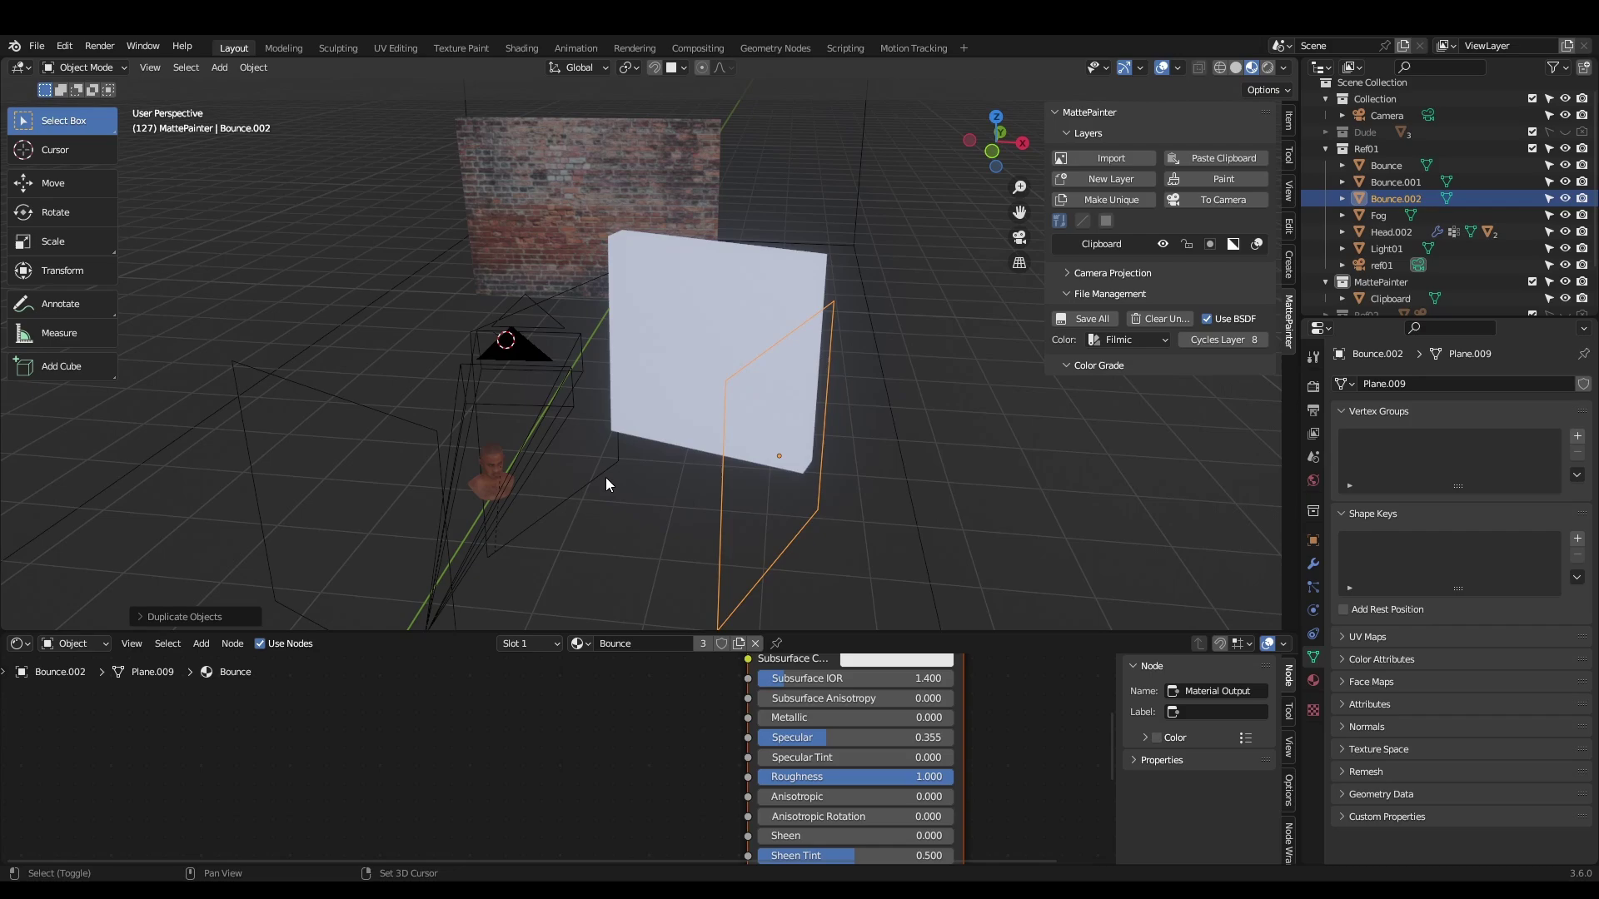
key("alt+a")
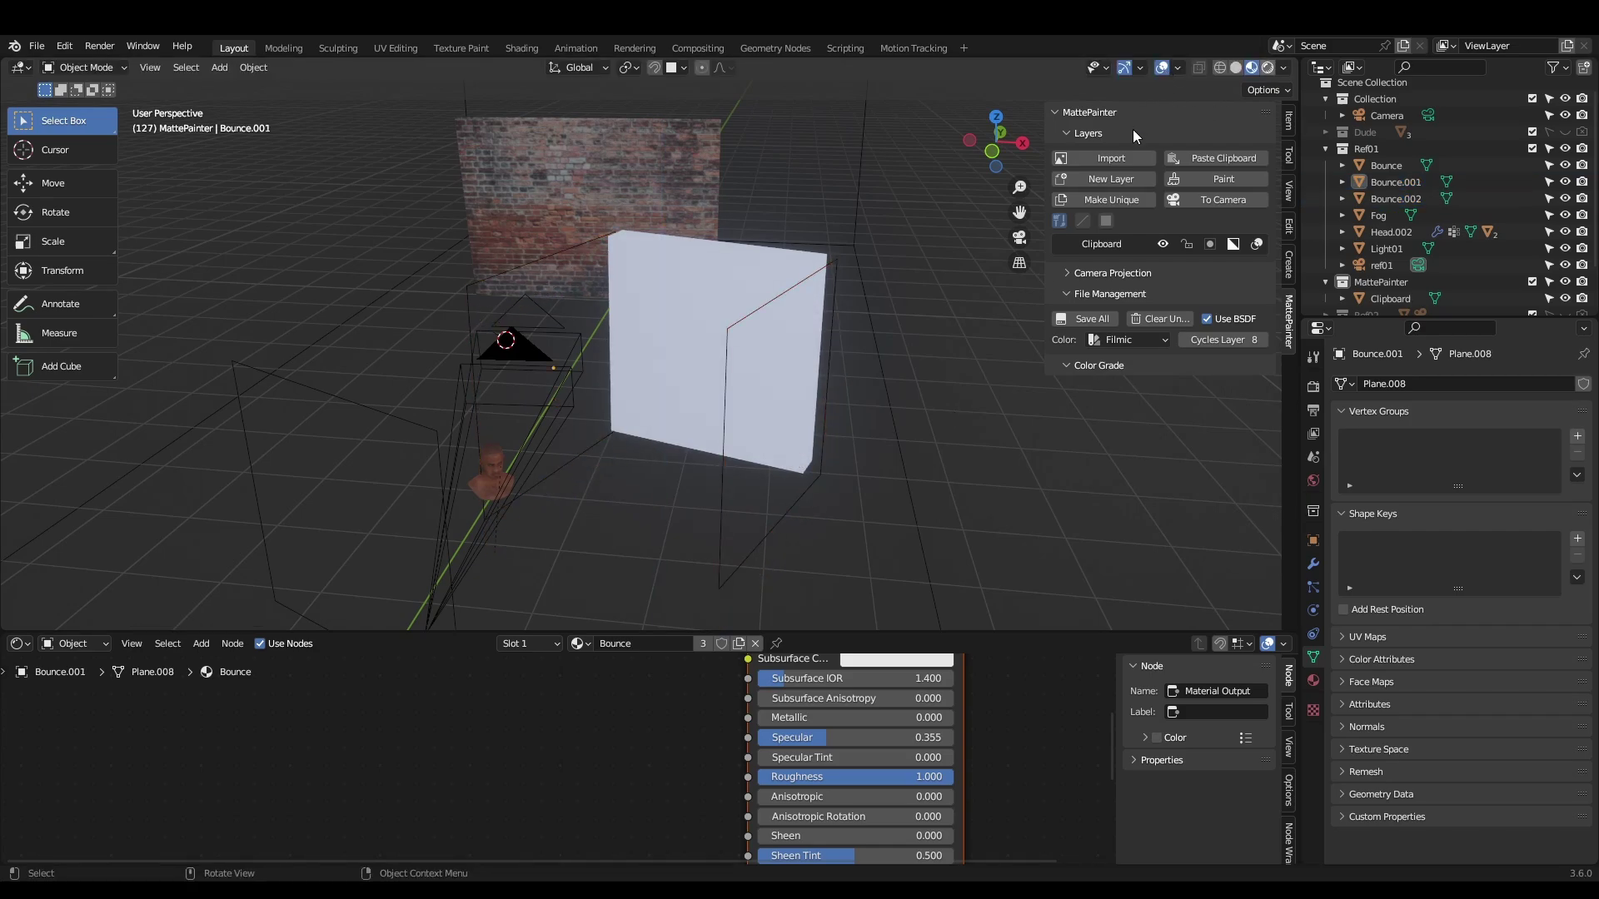
key("z")
key("shift+alt+z")
middle_click_drag(911, 353, 886, 384)
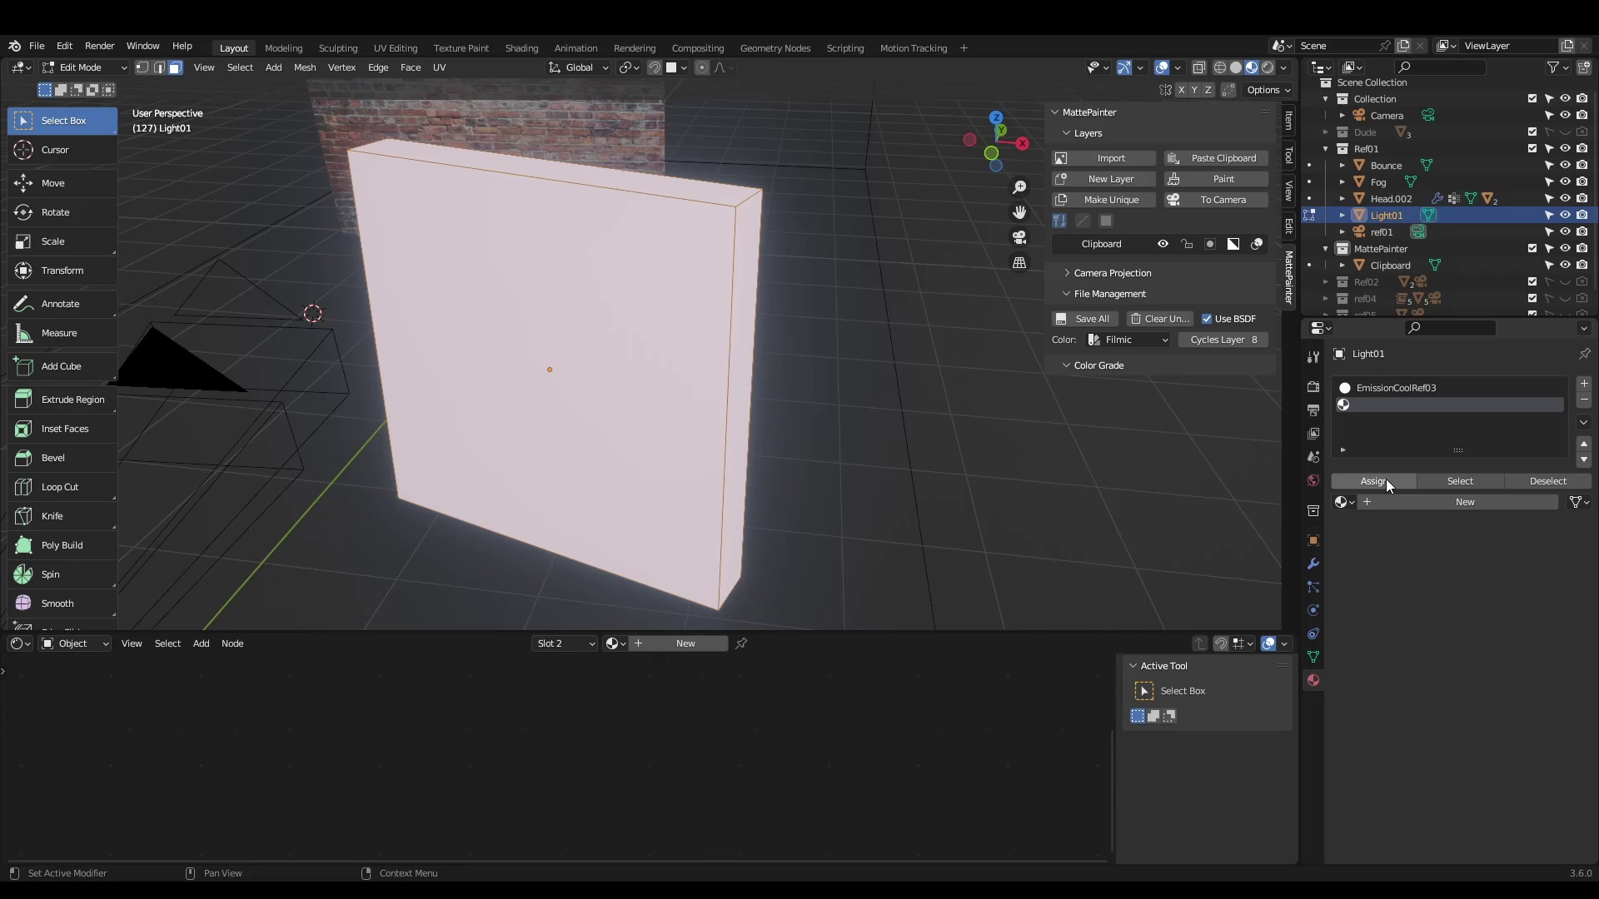
Create a new material named "blackout" in the second material slot of Light01.
left_click(1389, 502)
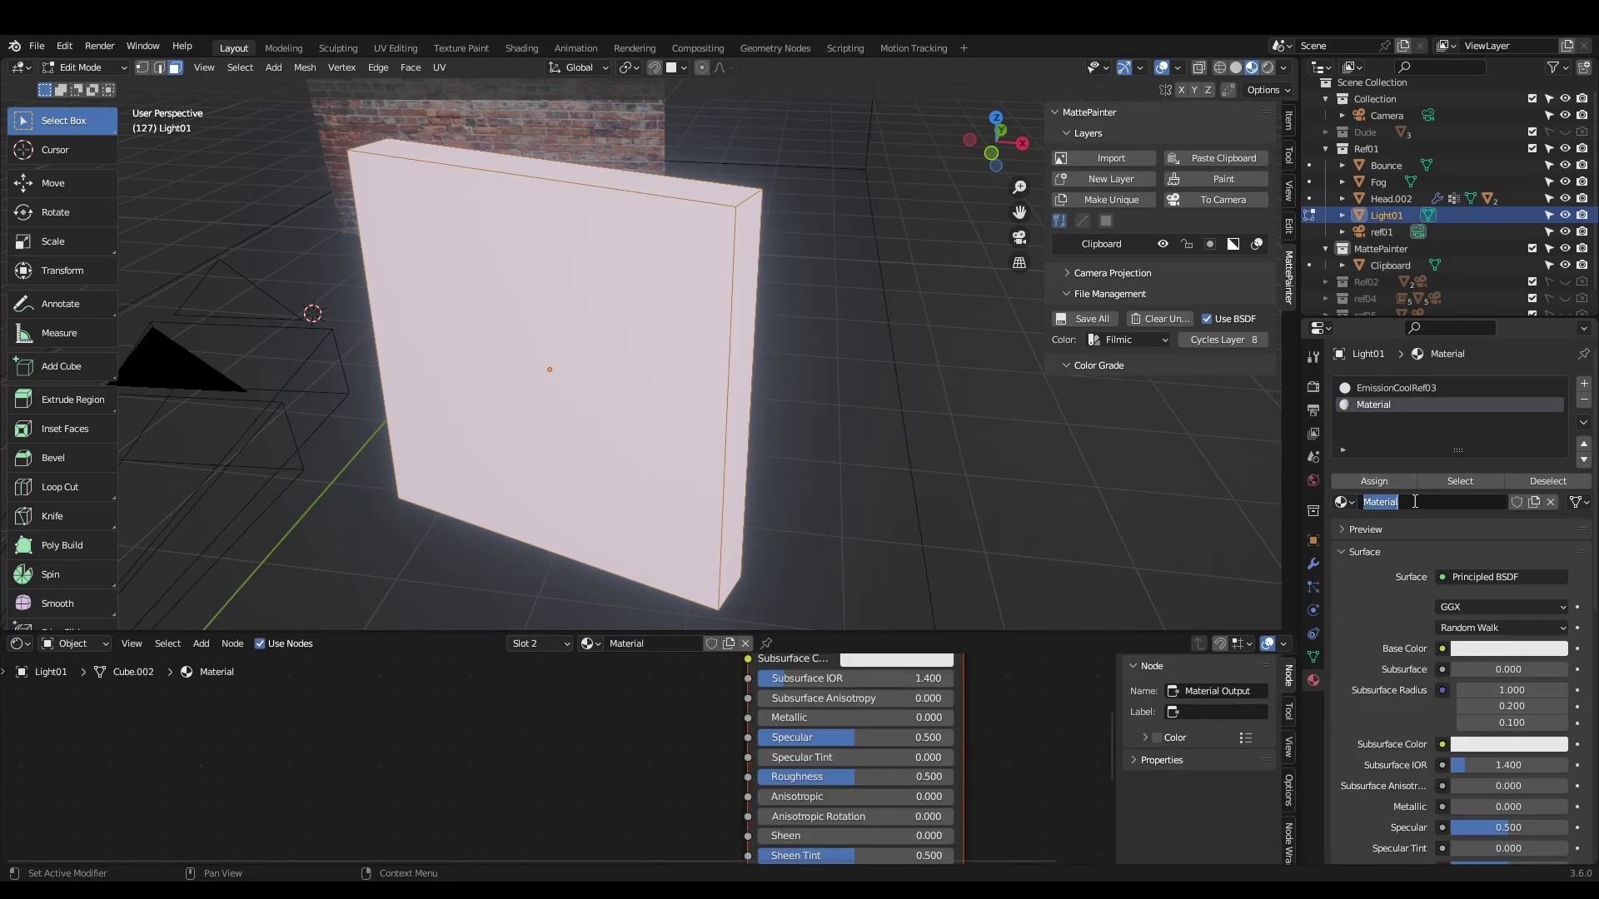
type("blackout")
key("Return")
Replace the blackout material's default shader with an Emission node.
left_click_drag(695, 633, 695, 549)
key("x")
key("shift+a")
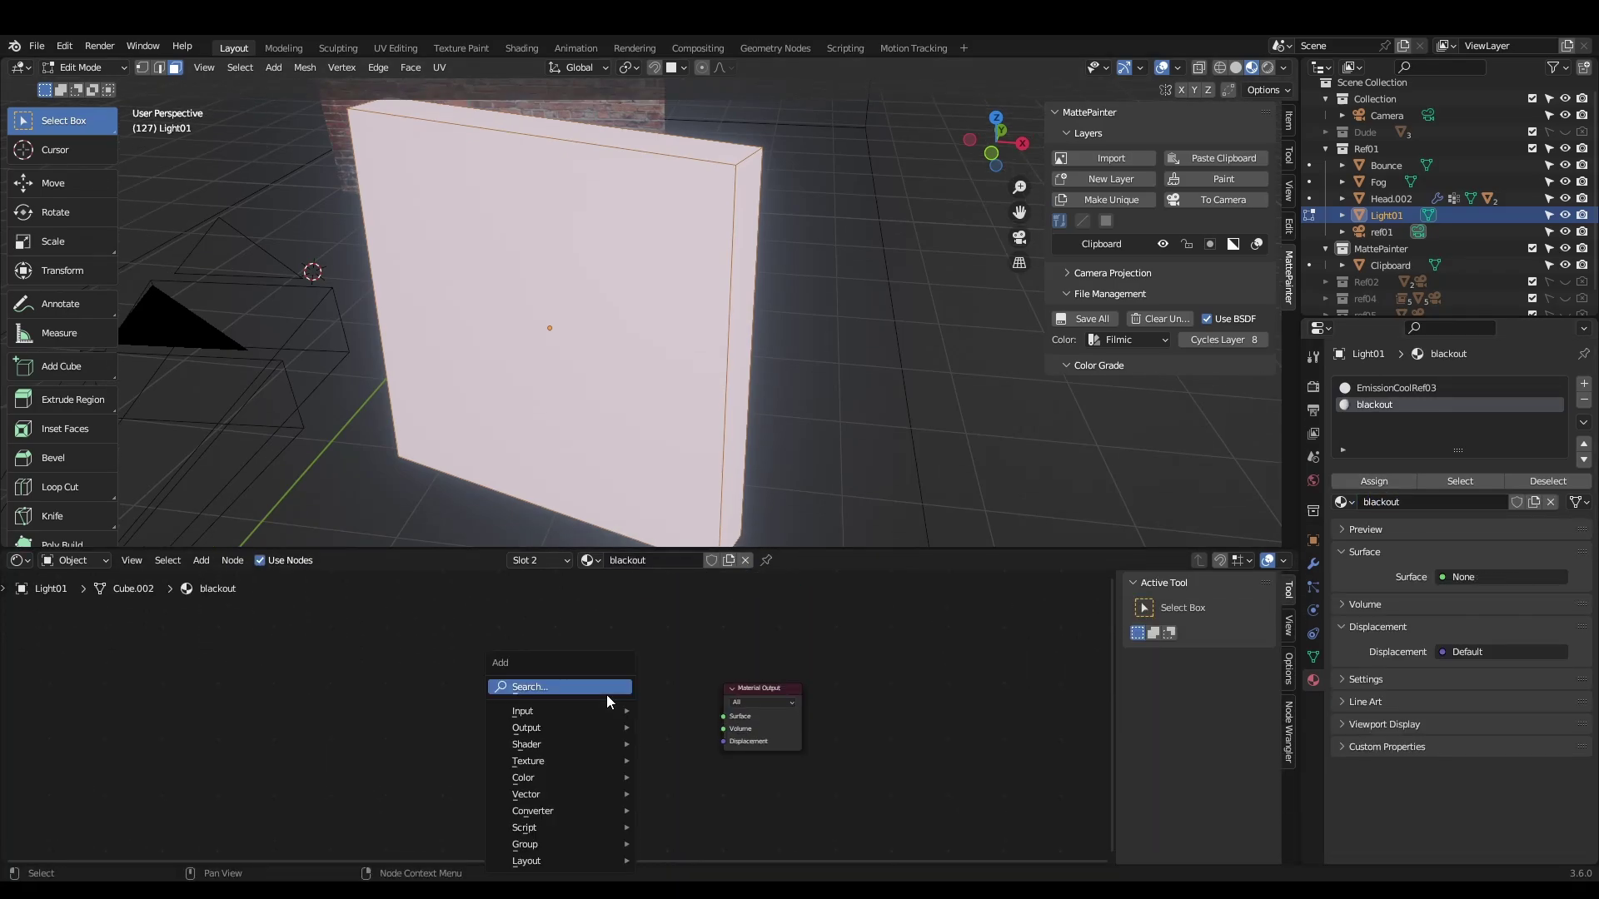
type("emission")
key("Return")
scroll(642, 714, "up", 2)
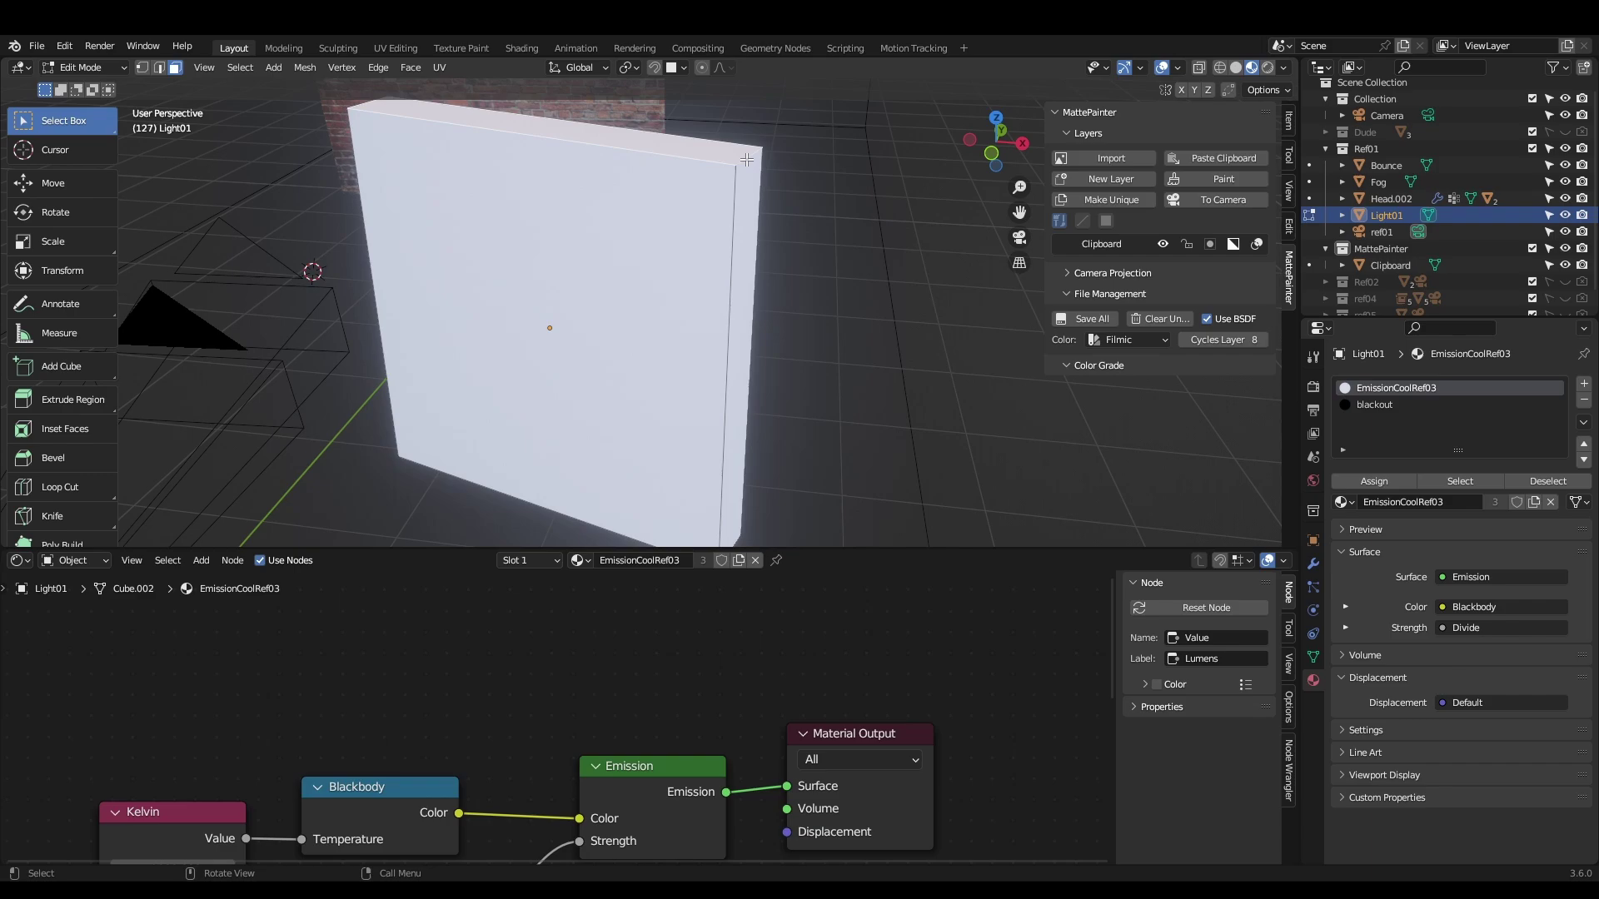
Choose the blackout material slot and select a face of the light box.
scroll(747, 159, "down", 3)
middle_click_drag(747, 159, 749, 275)
left_click(1374, 404)
left_click(799, 360)
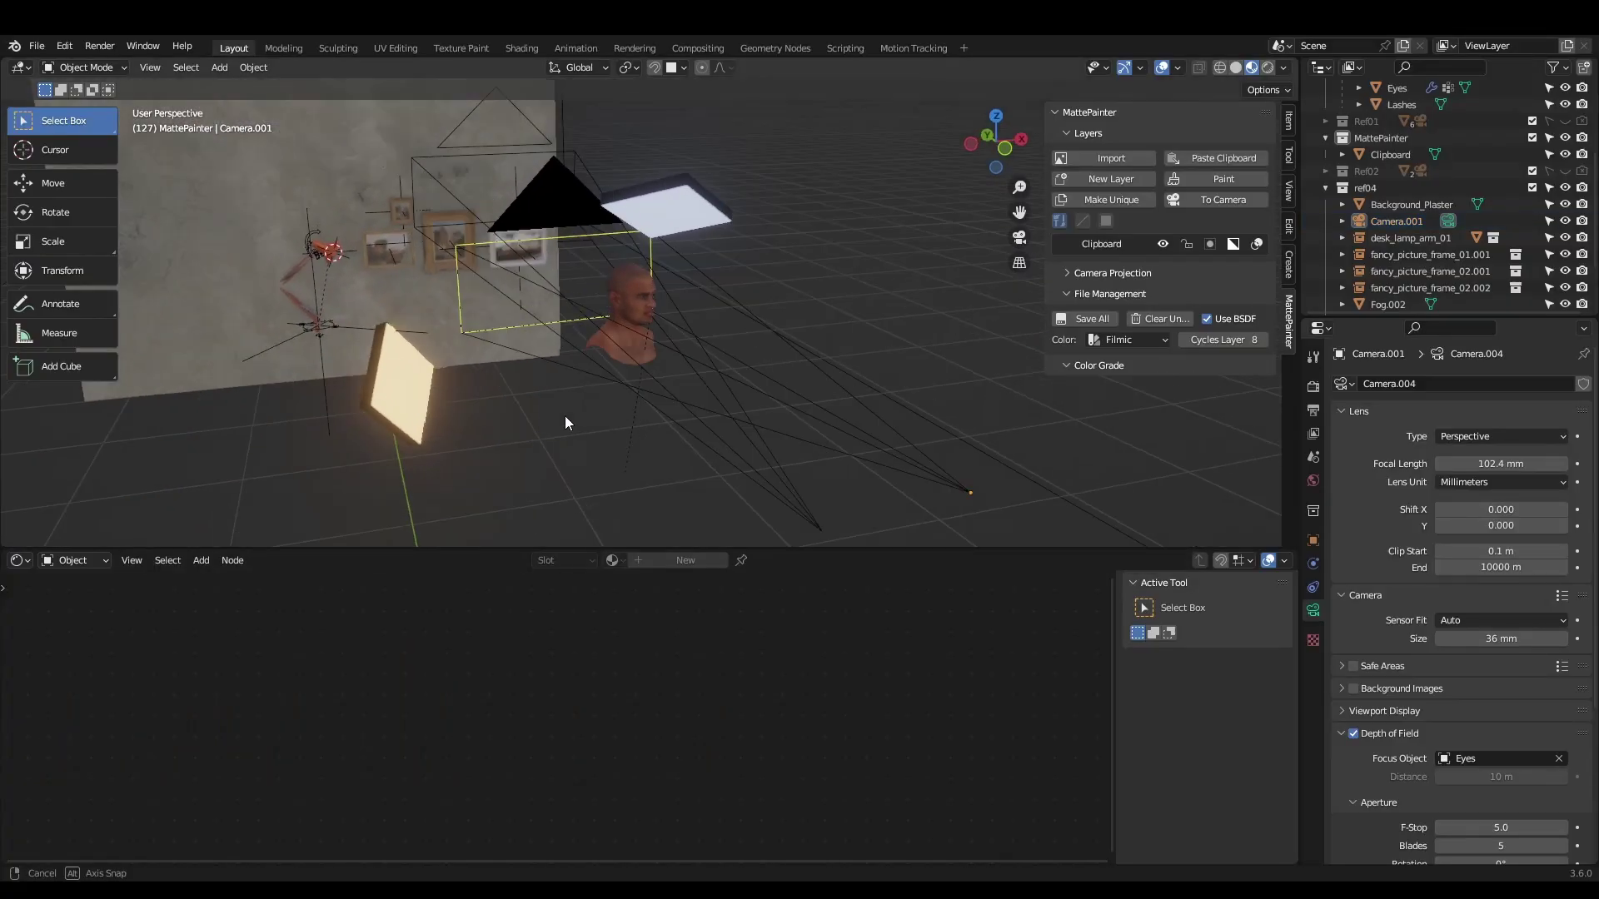
Examine how the warm light panel, desk lamp and camera are arranged around the bust in the ref04 scene.
left_click(416, 416)
left_click(358, 308)
key("KP_Decimal")
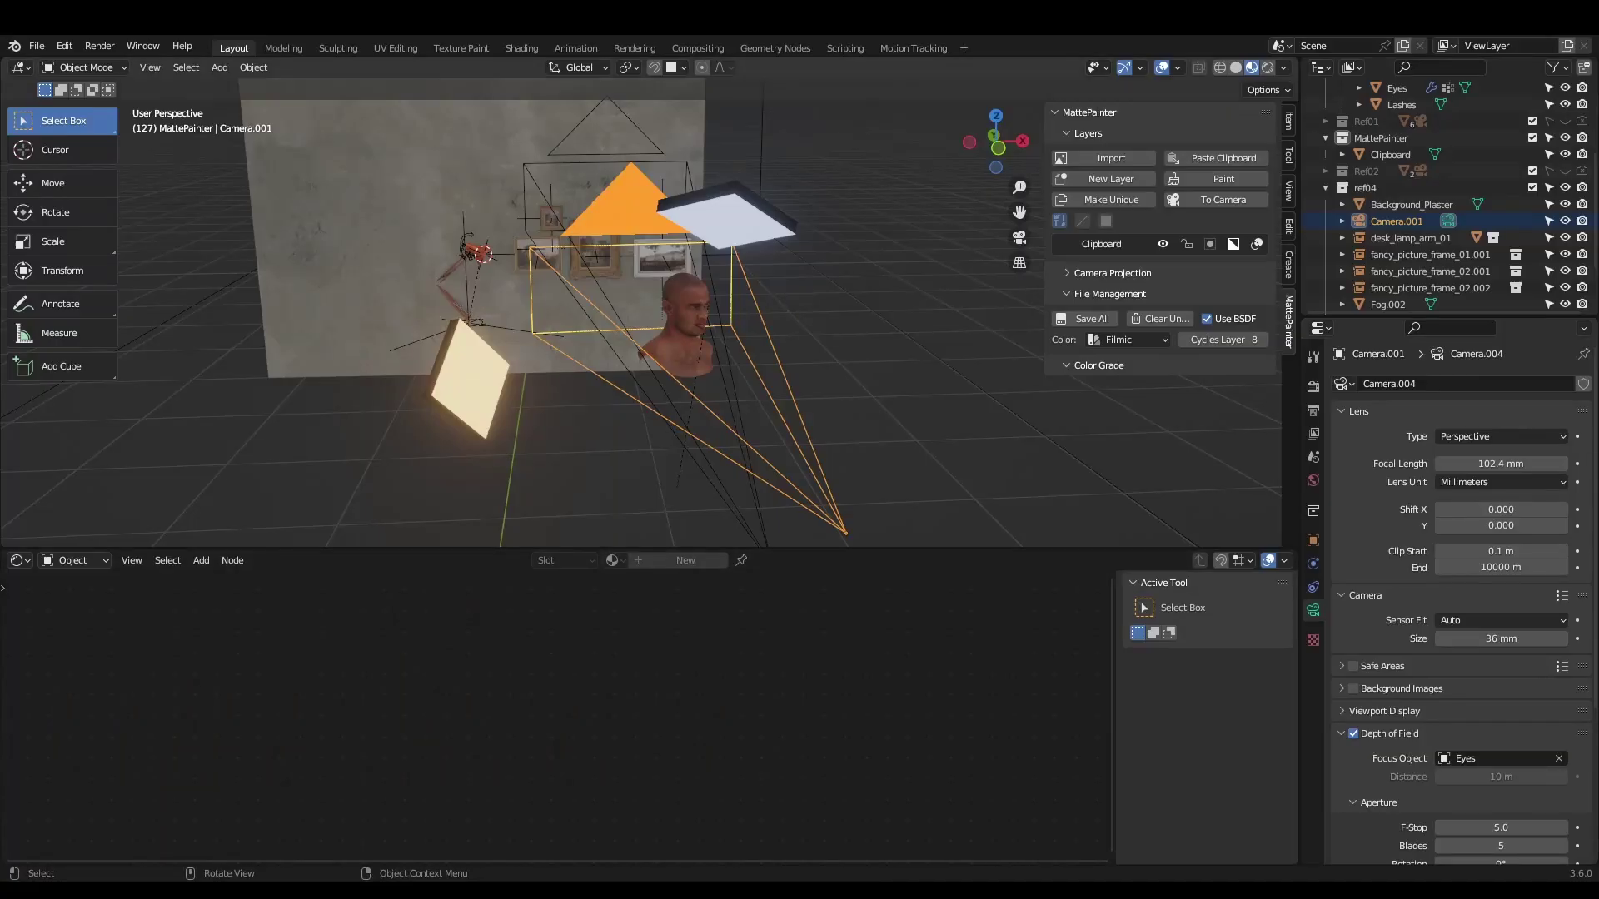
left_click(186, 435)
middle_click_drag(186, 435, 458, 410)
left_click(417, 391)
left_click(431, 310)
left_click(457, 410)
left_click(572, 447)
Try scaling up the cool overhead light panel and the warm light panel.
left_click(787, 213)
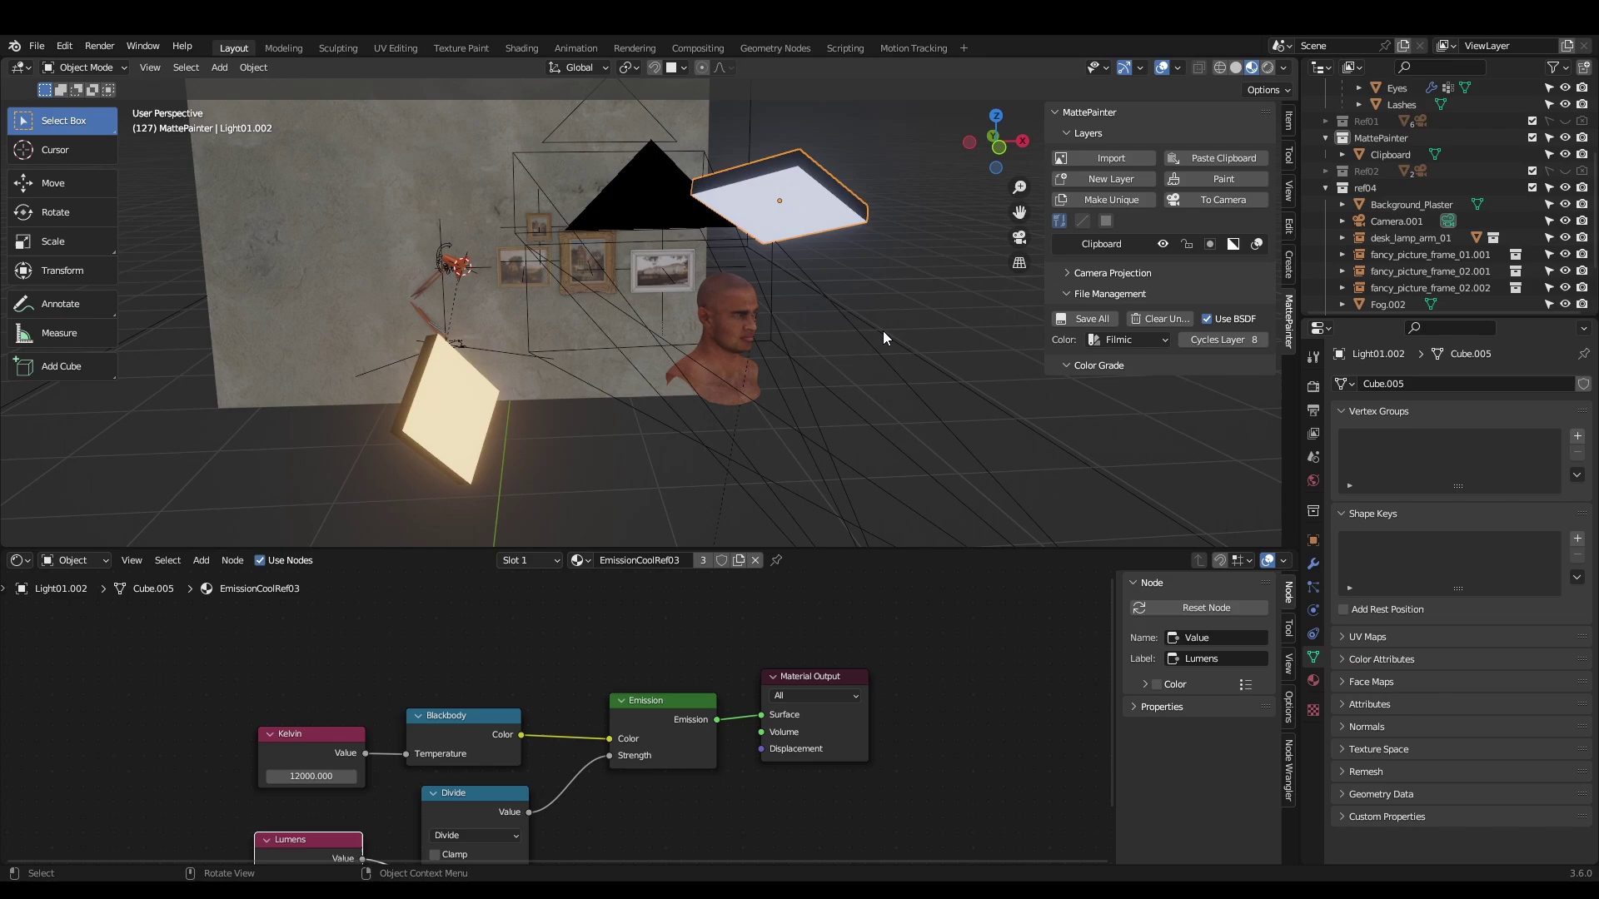
key("s")
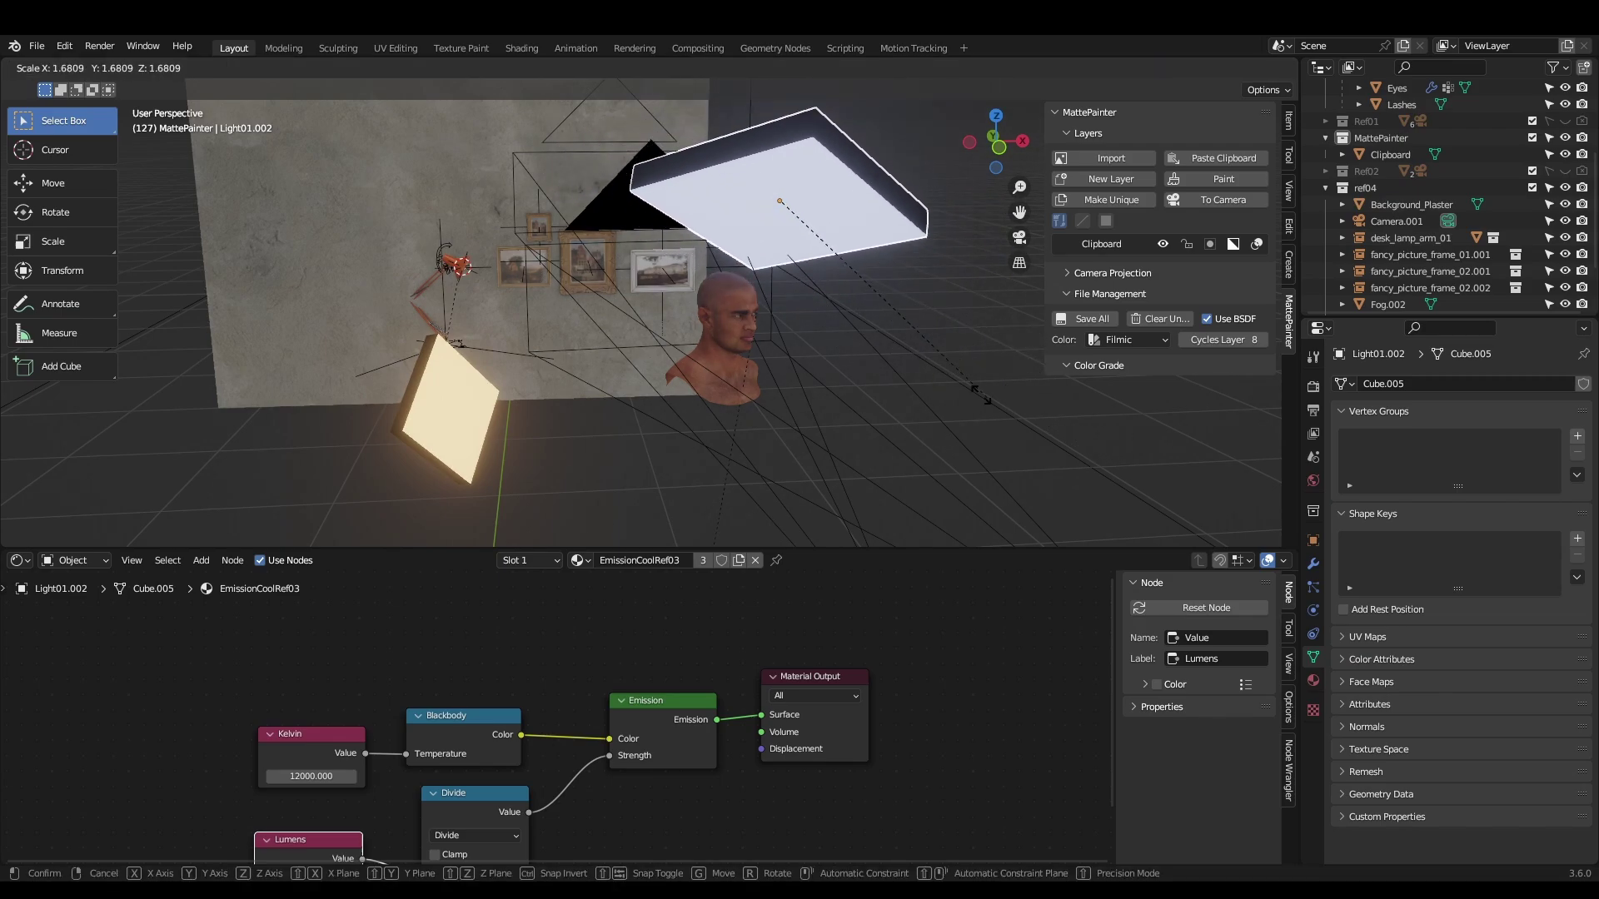
key("Escape")
left_click(454, 410)
key("s")
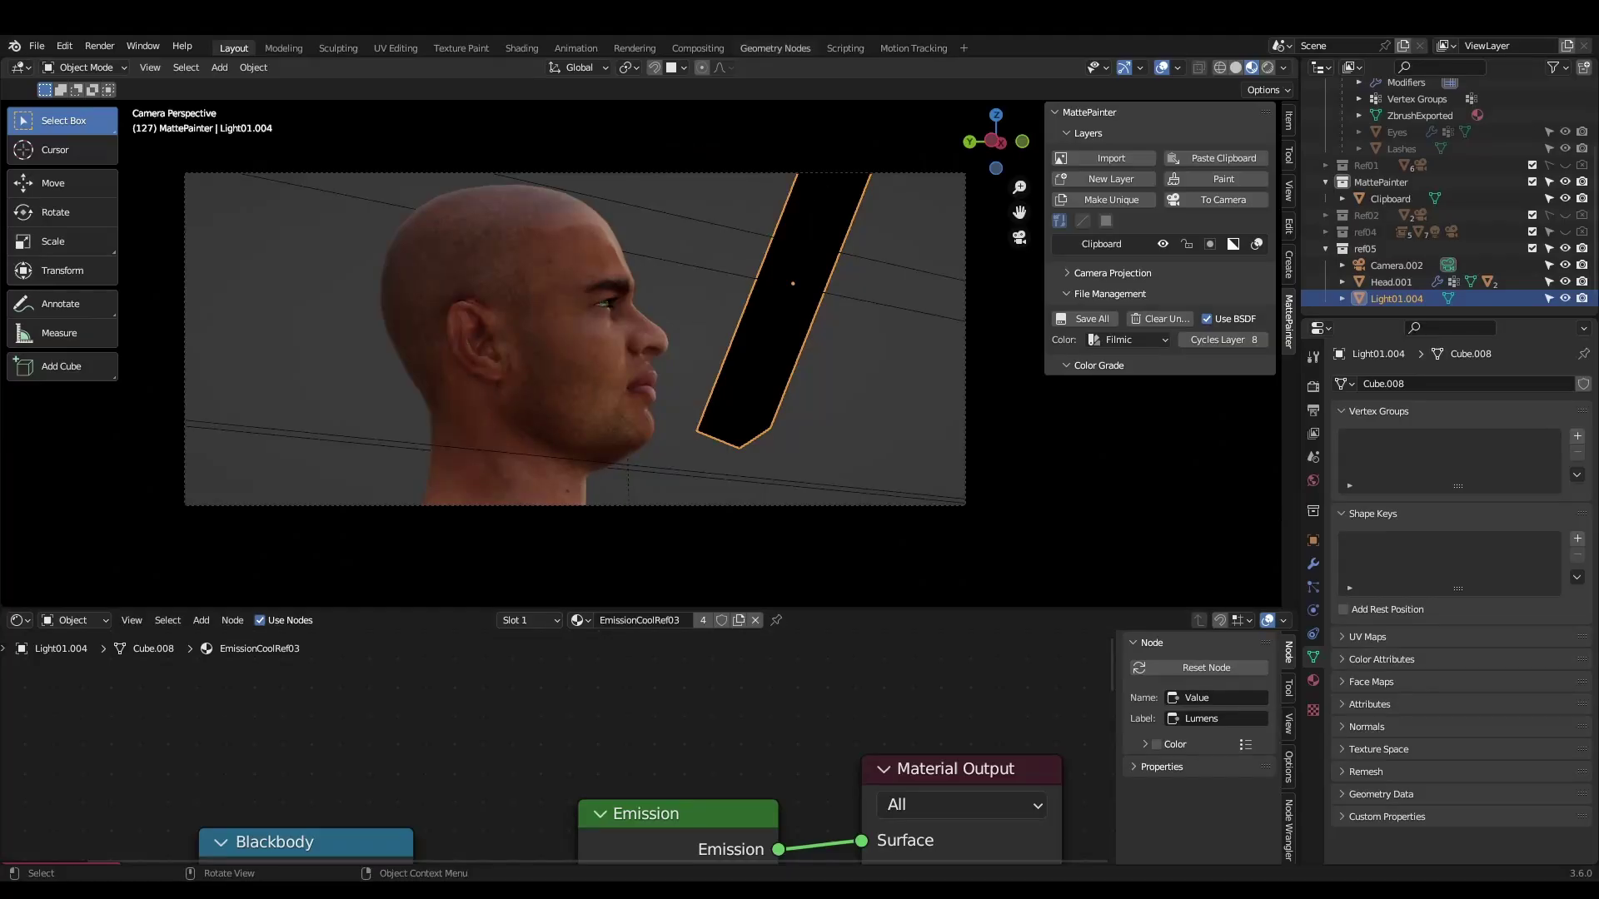
middle_click_drag(813, 392, 874, 453)
key("Escape")
middle_click_drag(885, 378, 939, 433)
middle_click_drag(827, 430, 1181, 453)
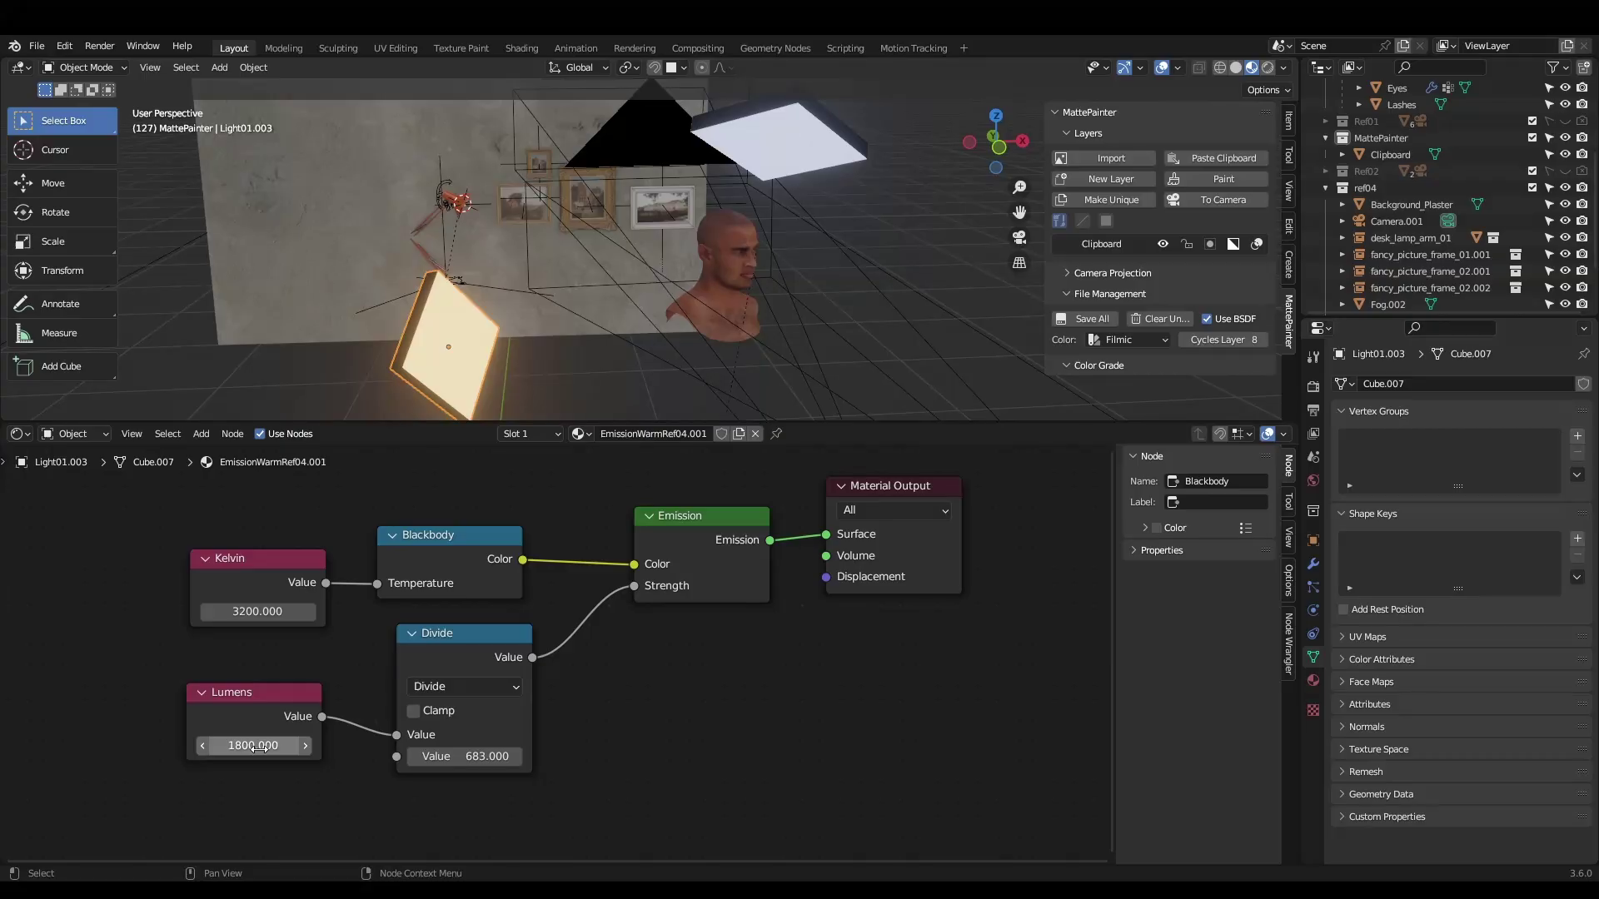
Set the Kelvin value of the warm light panel's emission material to 6500.
middle_click_drag(286, 652, 283, 678)
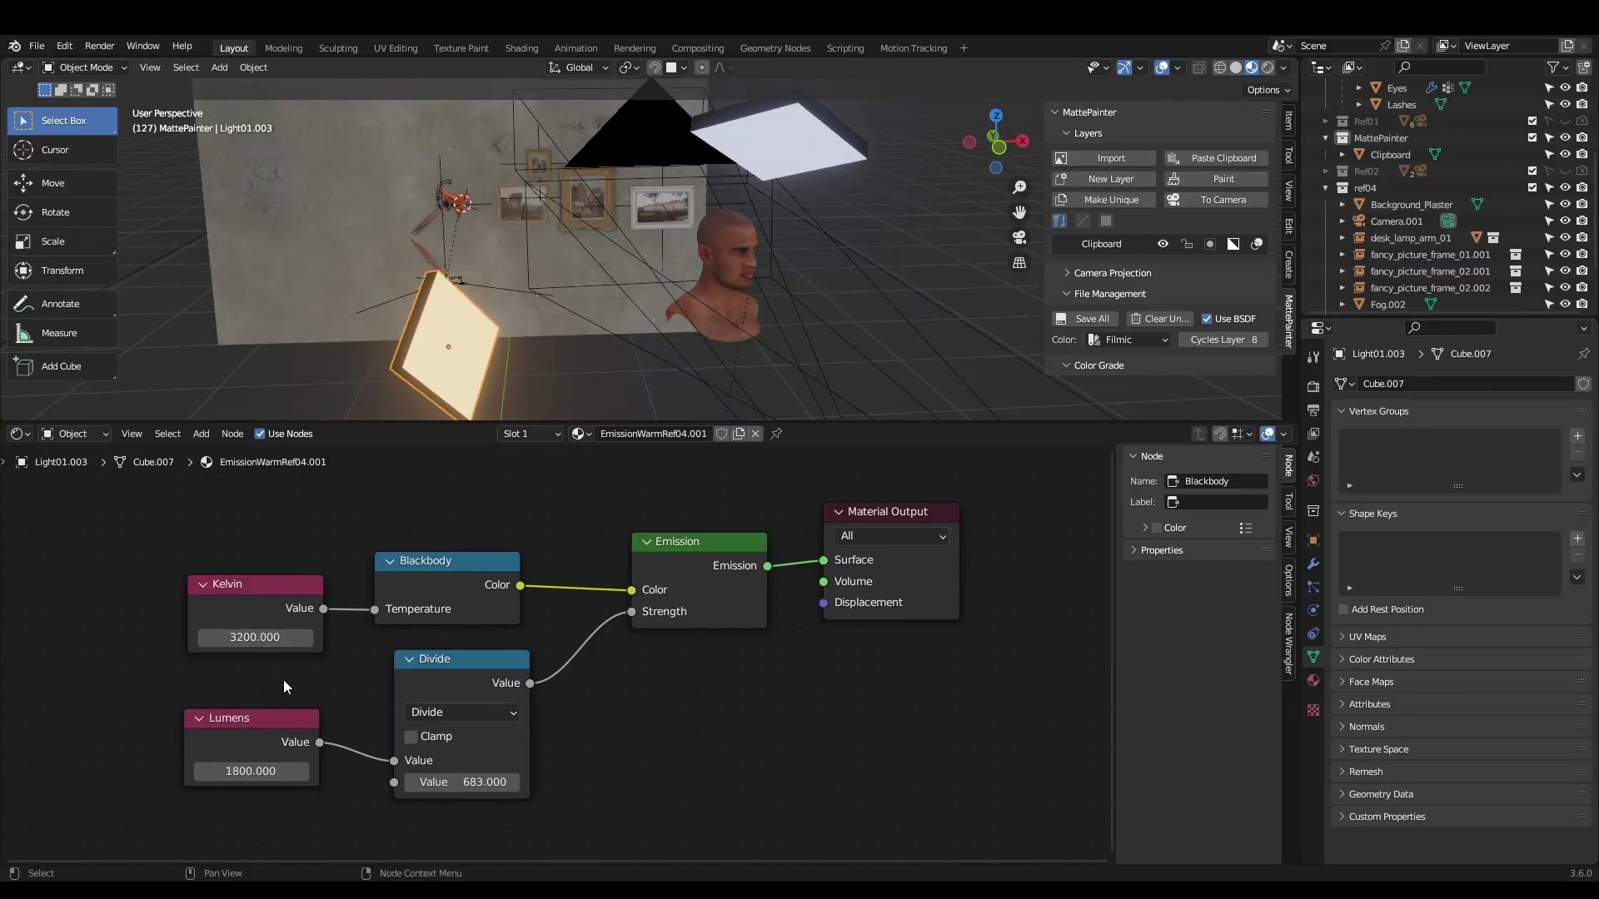
left_click(252, 637)
type("6500")
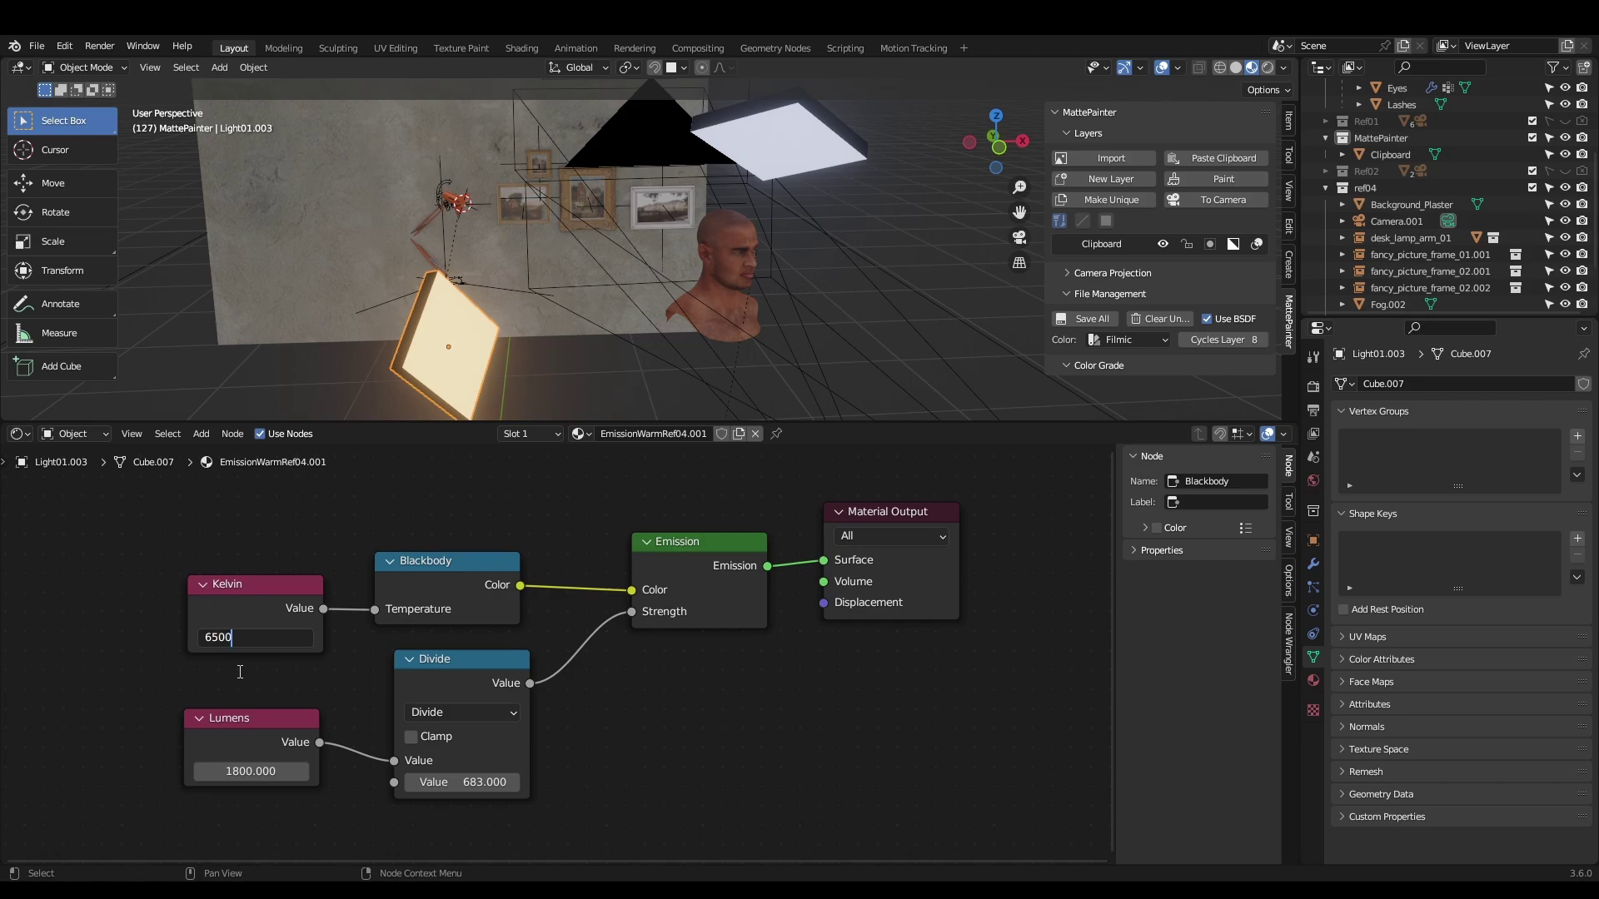
key("Return")
Raise the Kelvin value of the same light panel's material to 8000.
left_click(266, 638)
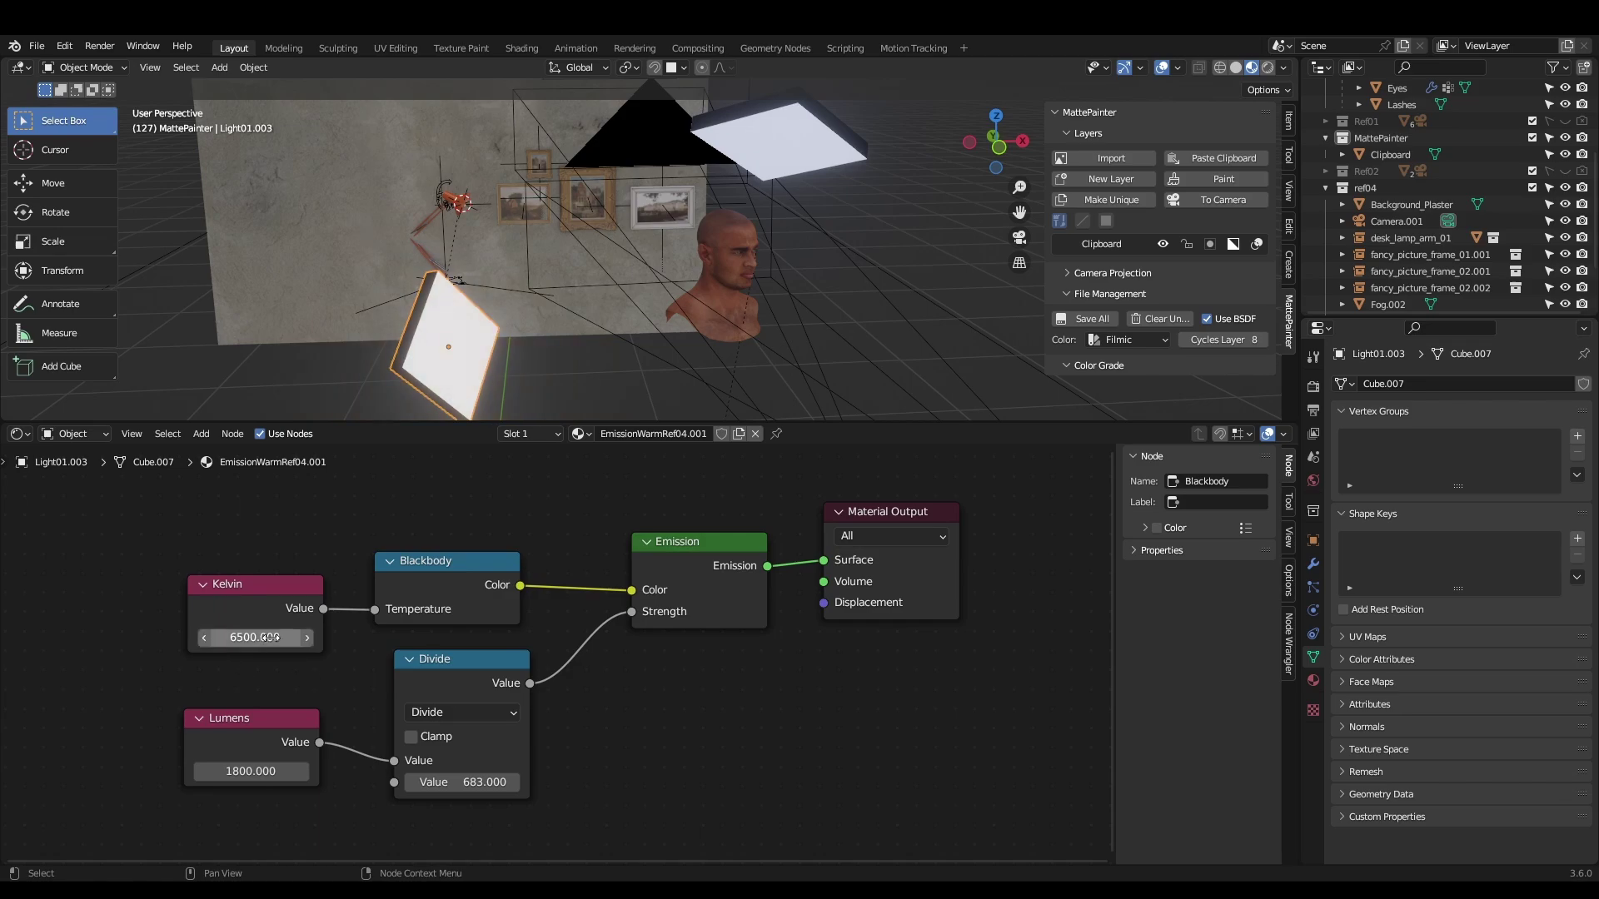
type("8000")
key("Return")
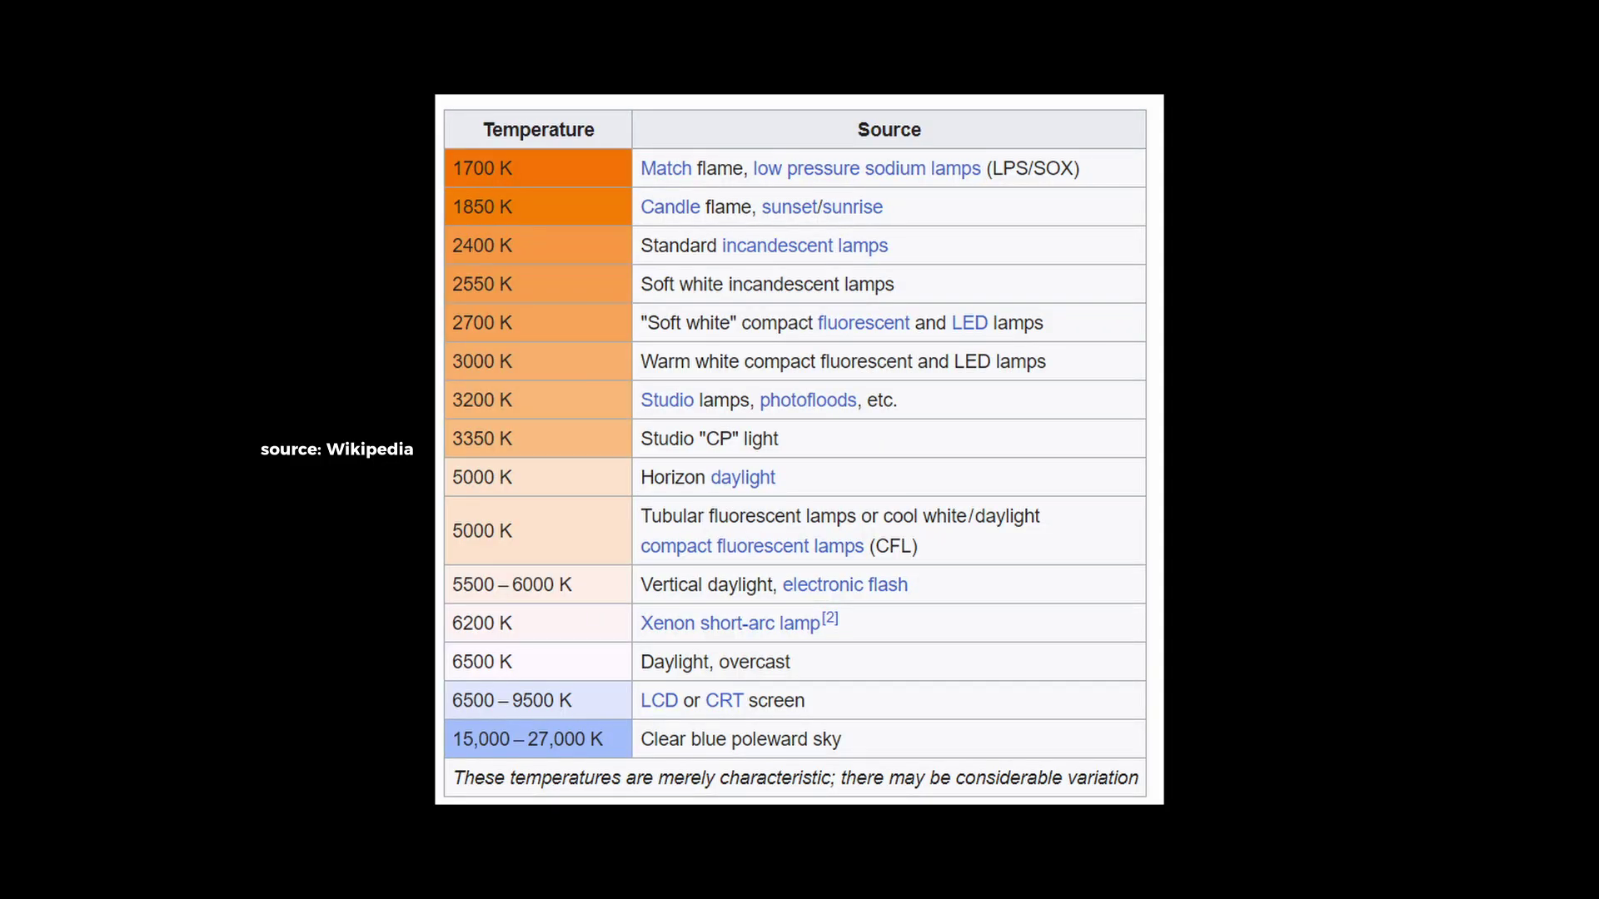
Read the download, installation and usage notes in the Eevee blackbody add-on's README on GitHub.
scroll(25, 548, "down", 8)
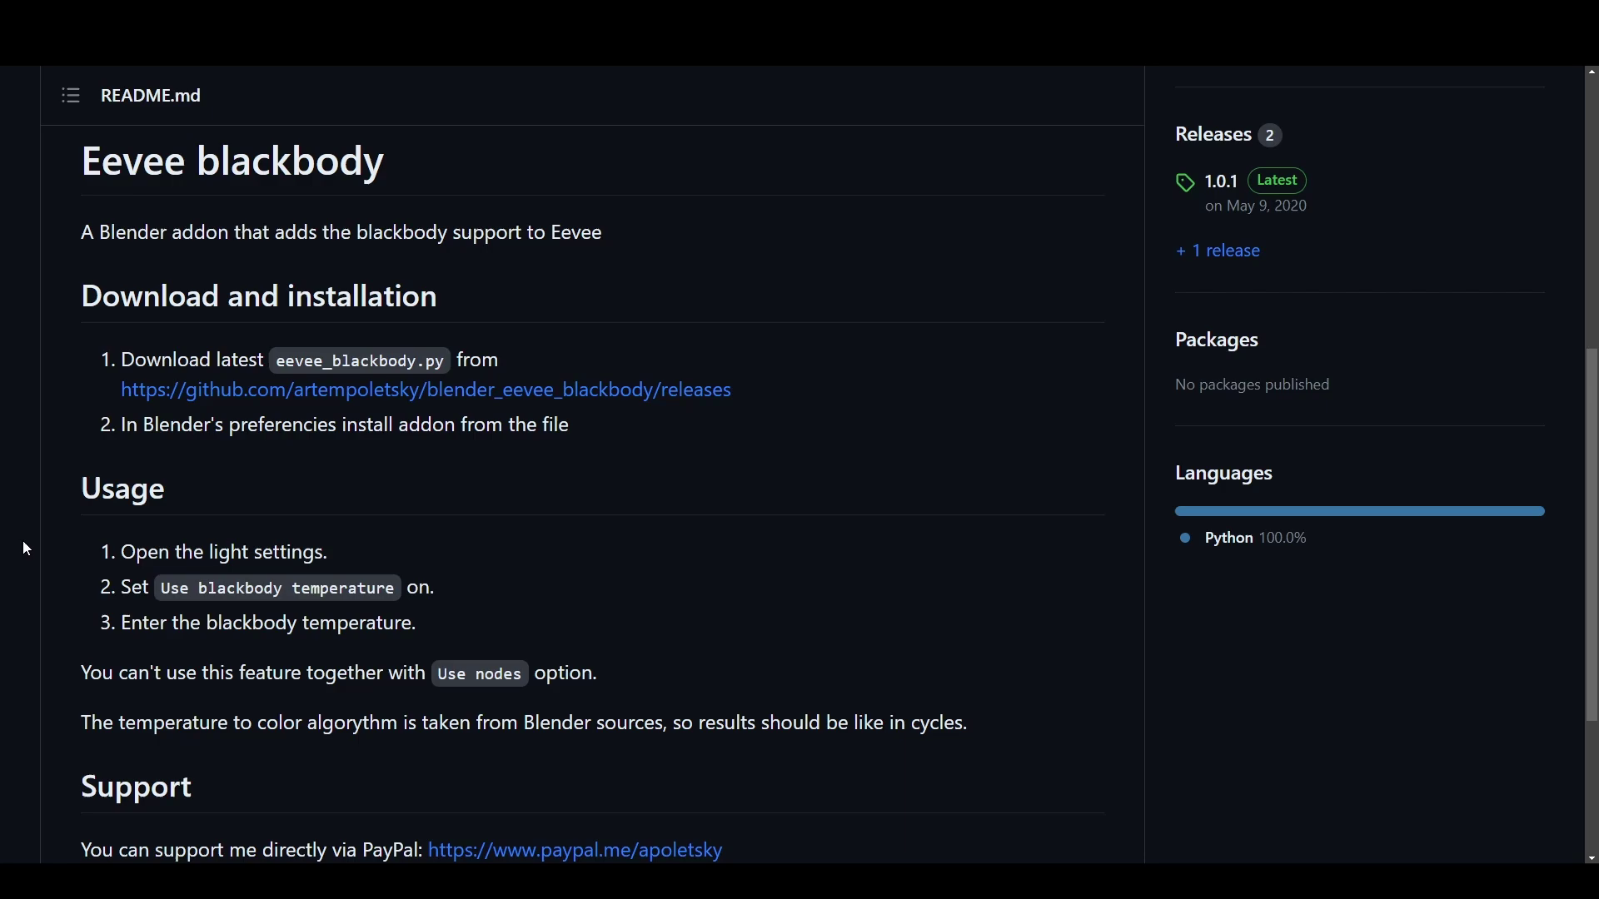
scroll(26, 549, "down", 3)
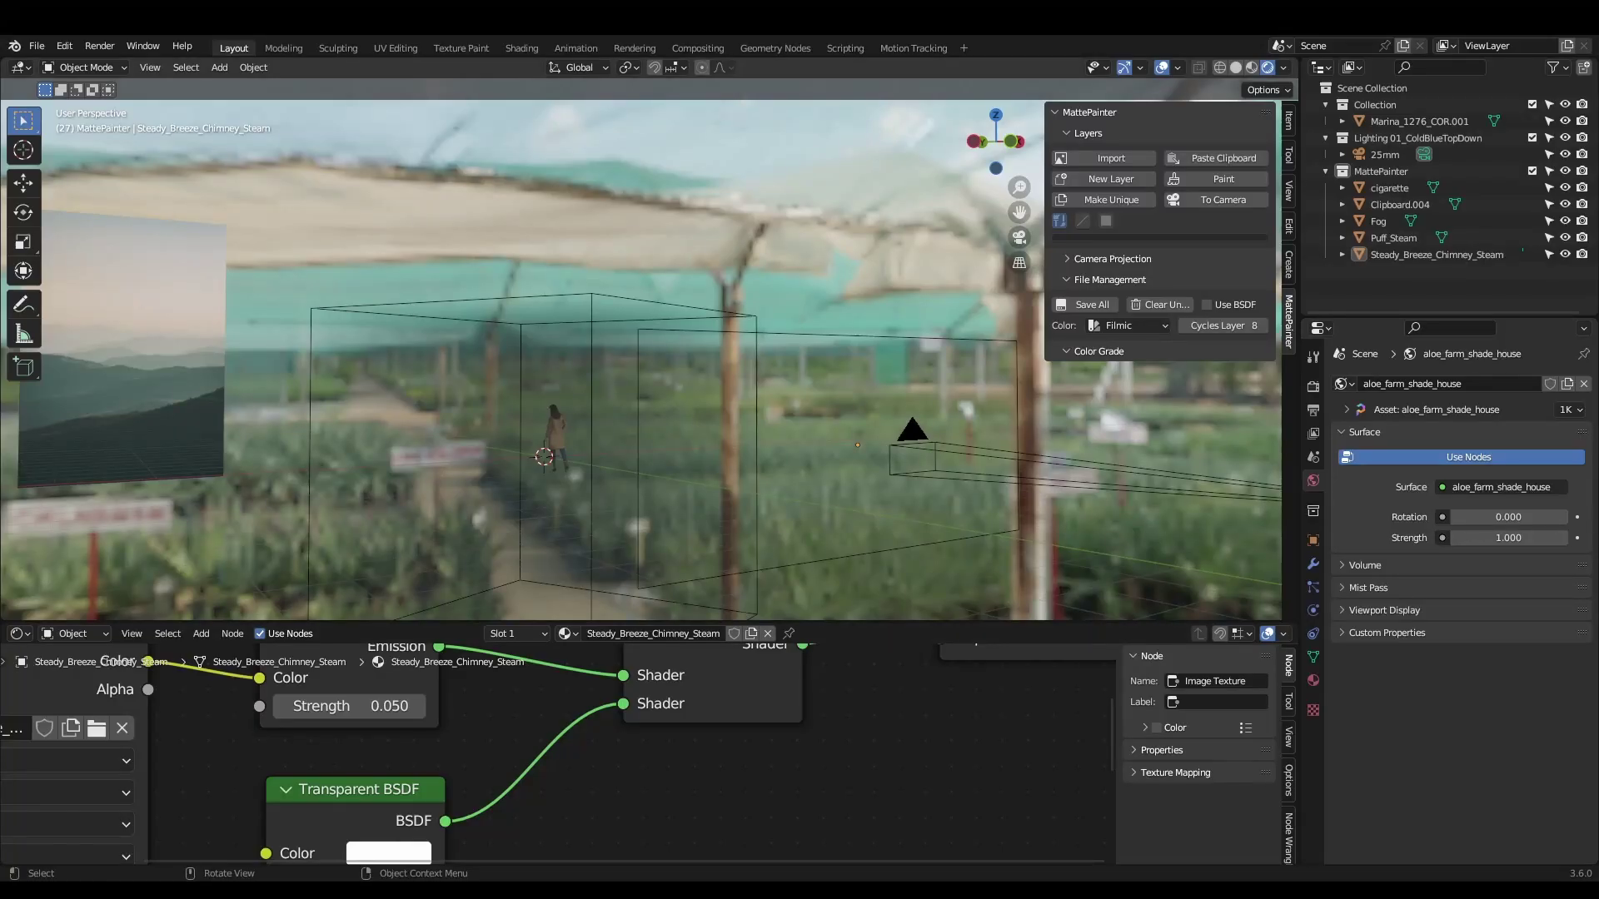
Switch to Blender, select the 25mm camera and inspect the scene surrounded by the aloe_farm_shade_house environment.
left_click(718, 462)
scroll(713, 431, "up", 5)
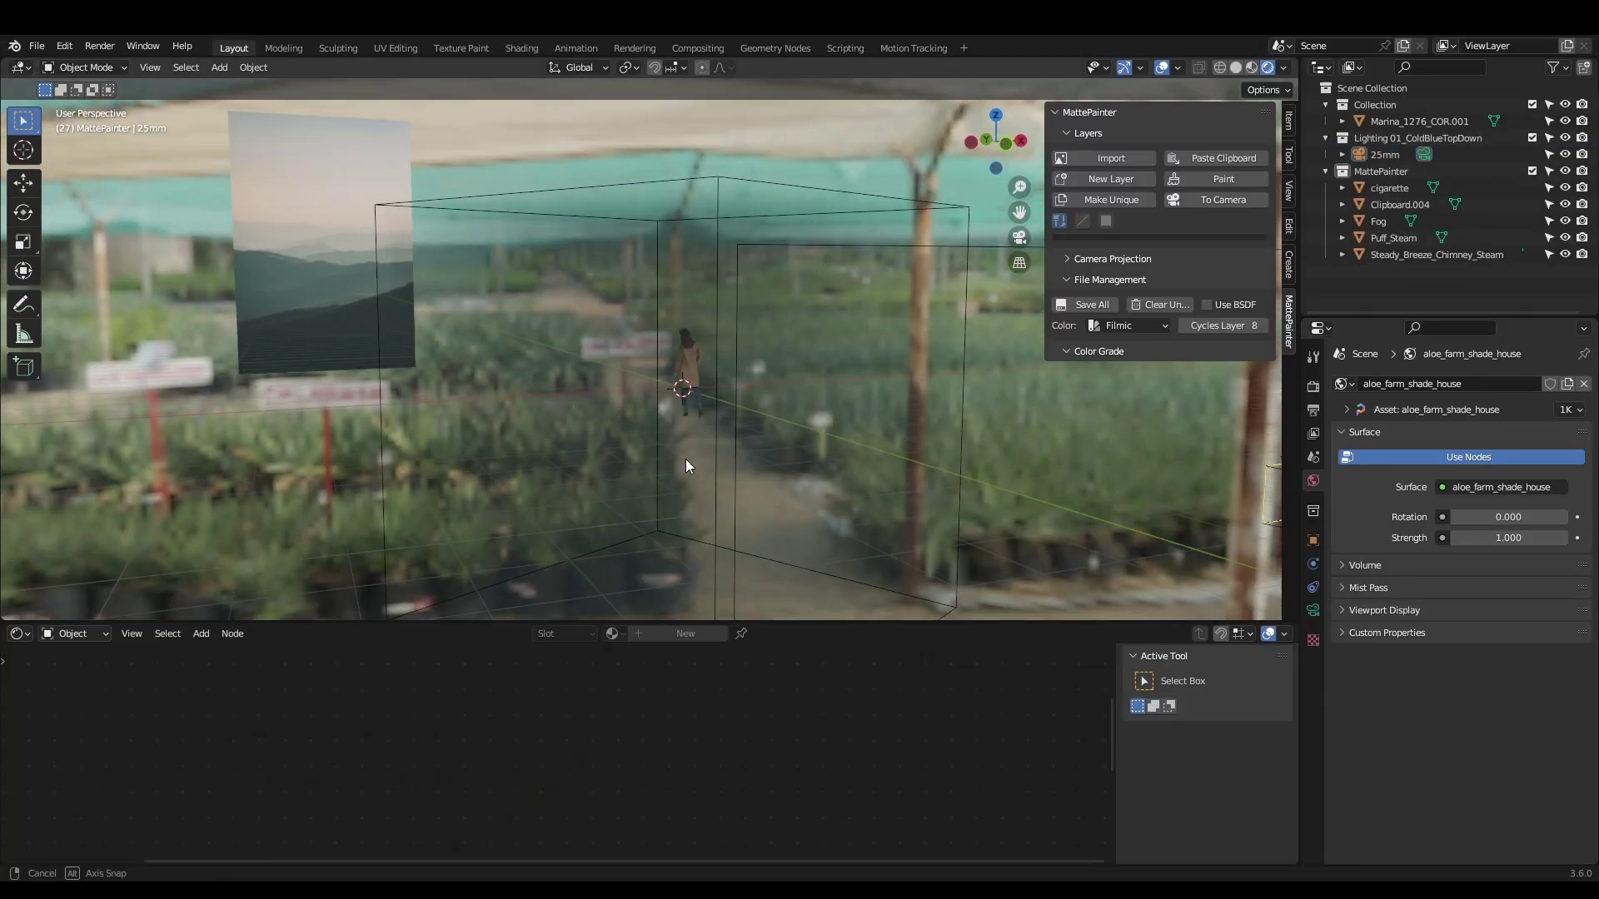
middle_click_drag(686, 458, 727, 438)
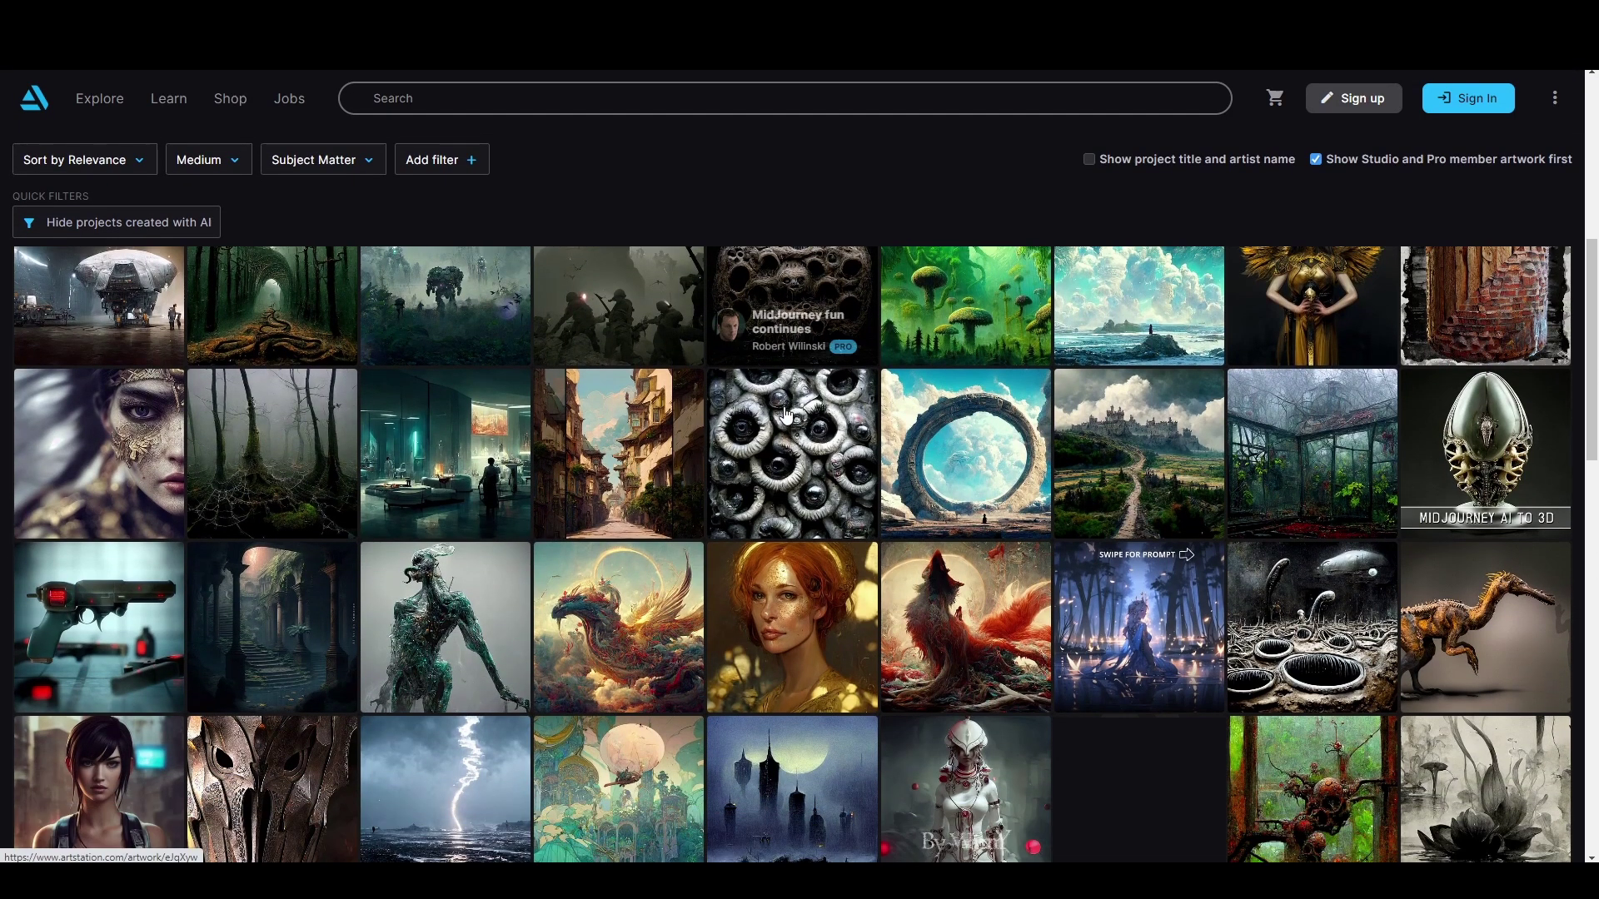
Switch to ArtStation and browse the artwork gallery.
scroll(786, 414, "down", 5)
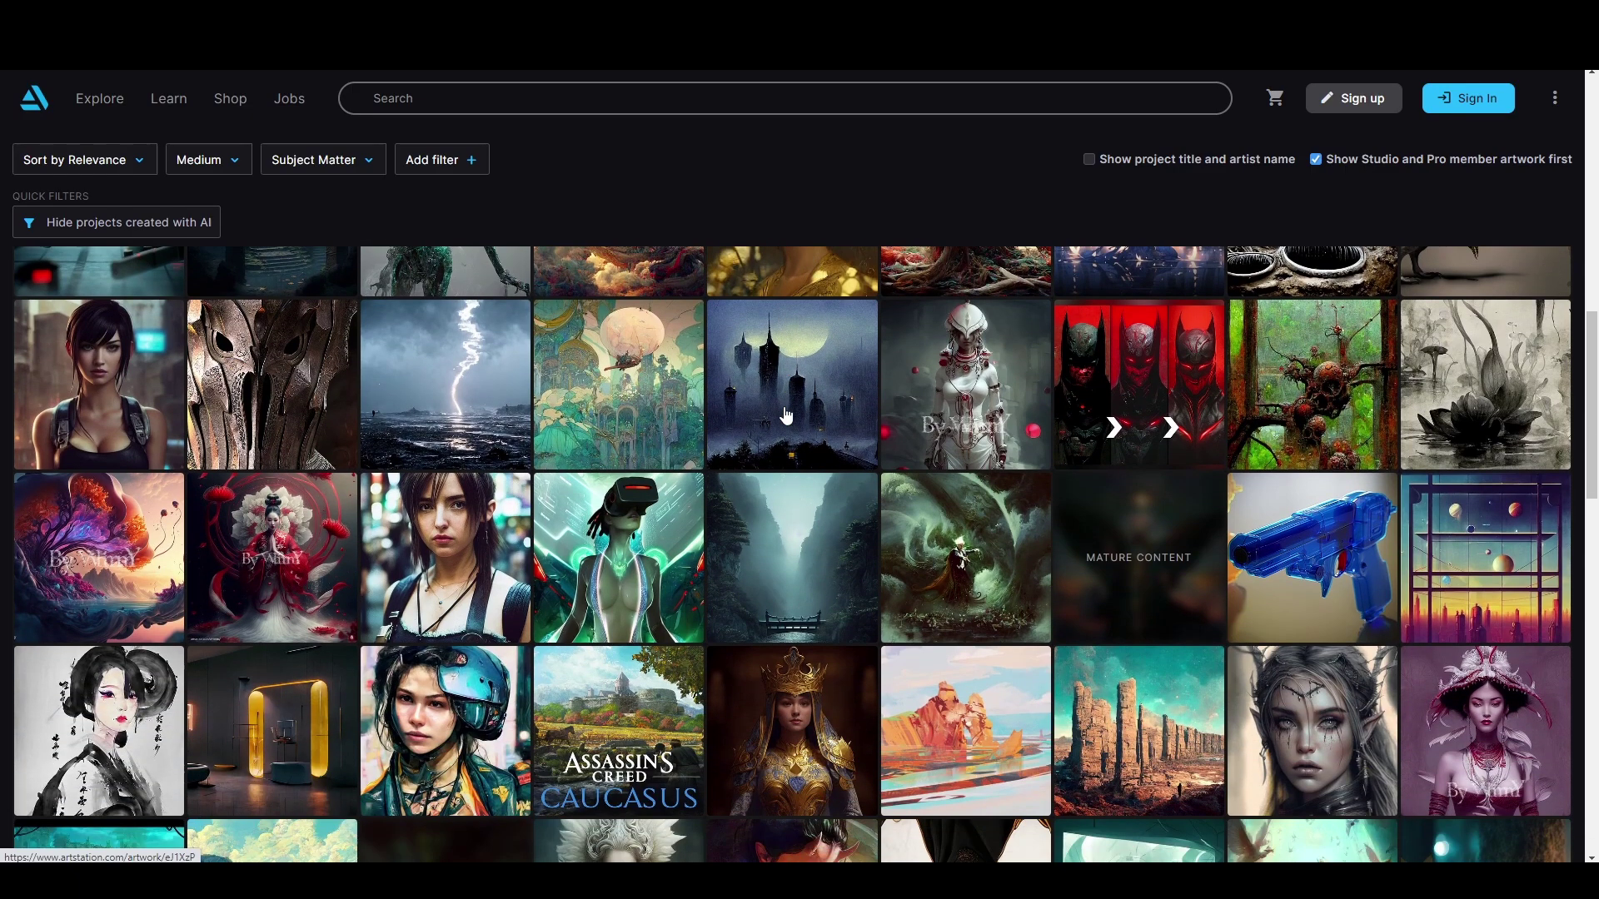